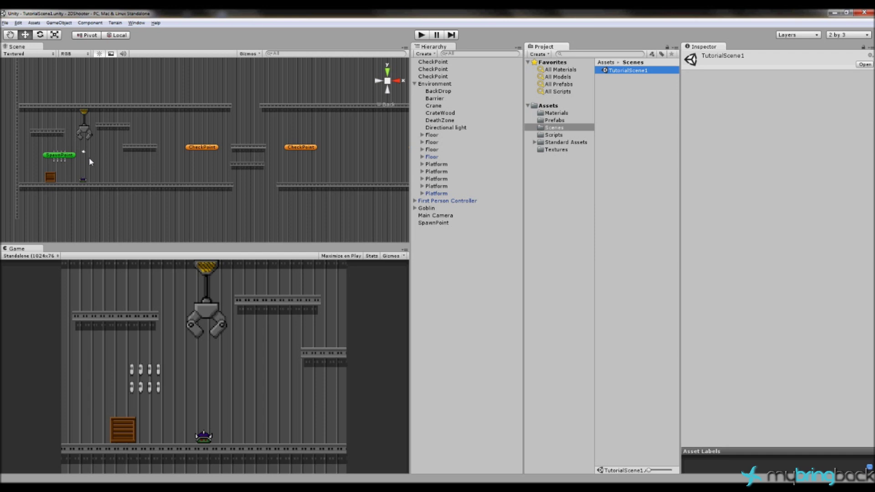
Step: Browse to the Scenes folder in the Project panel
{"action": "left_click", "coordinate": [561, 229]}
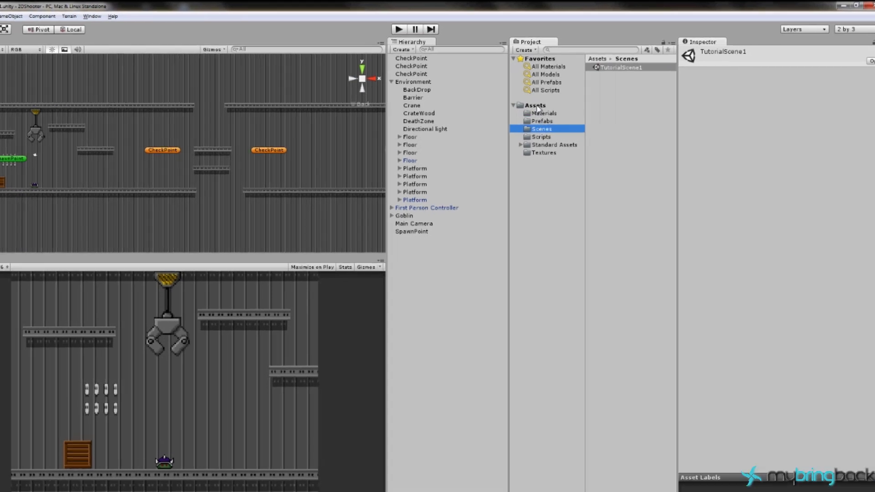
{"action": "right_click", "coordinate": [550, 106]}
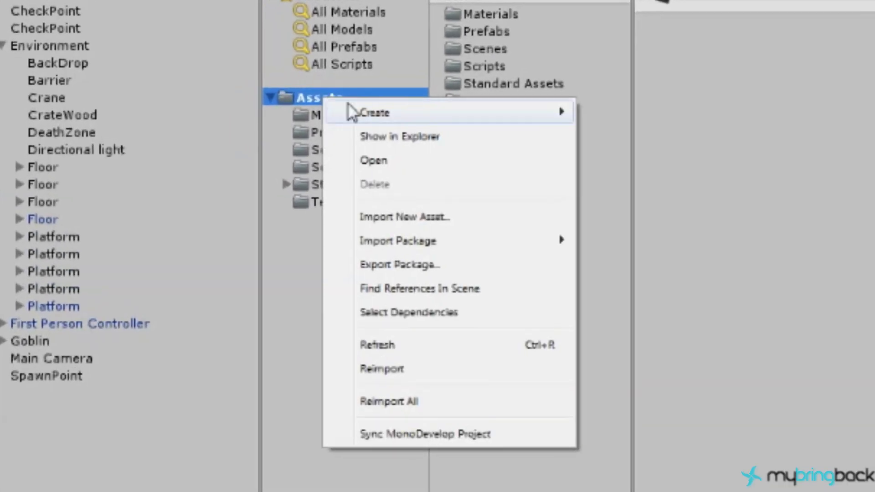
{"action": "mouse_move", "coordinate": [351, 112]}
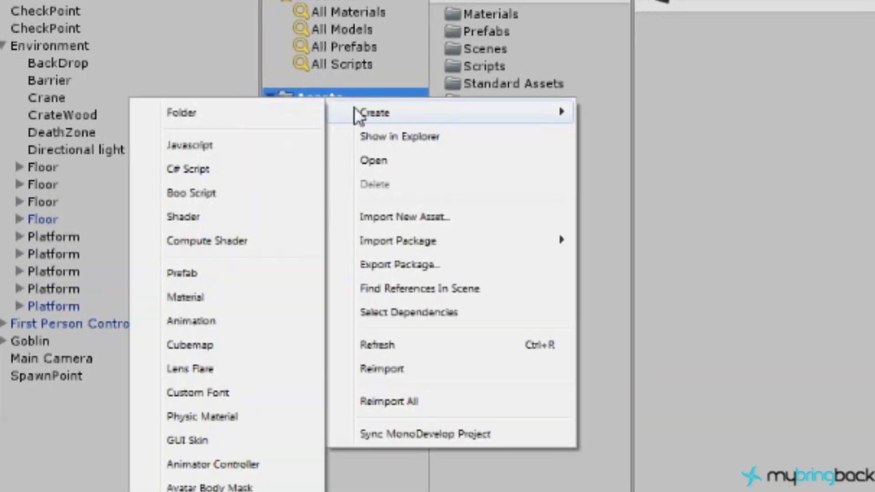
{"action": "left_click", "coordinate": [326, 275]}
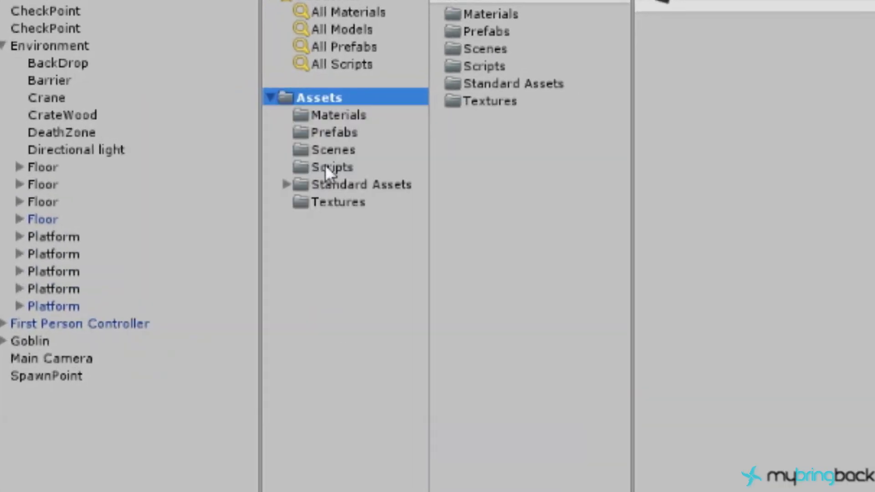
{"action": "left_click", "coordinate": [332, 151]}
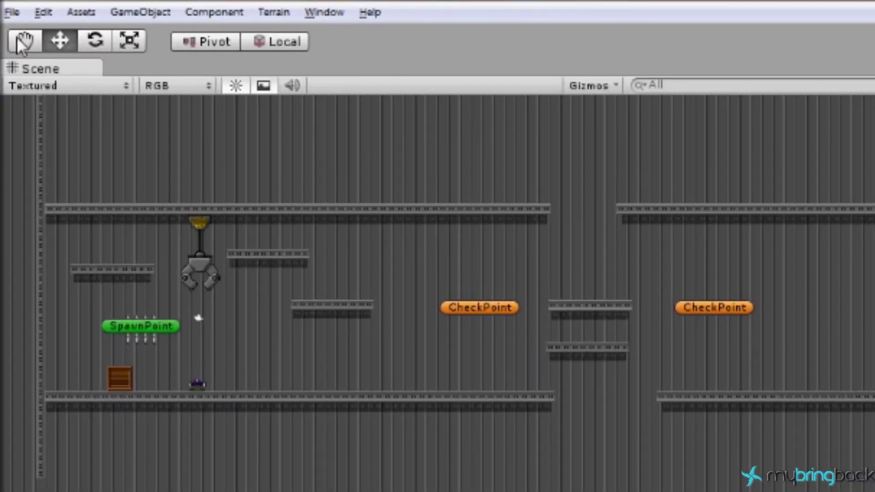
Step: Save the scene as TutorialScene1.unity in Scenes, confirming the replacement
{"action": "left_click", "coordinate": [12, 12]}
{"action": "left_click", "coordinate": [75, 117]}
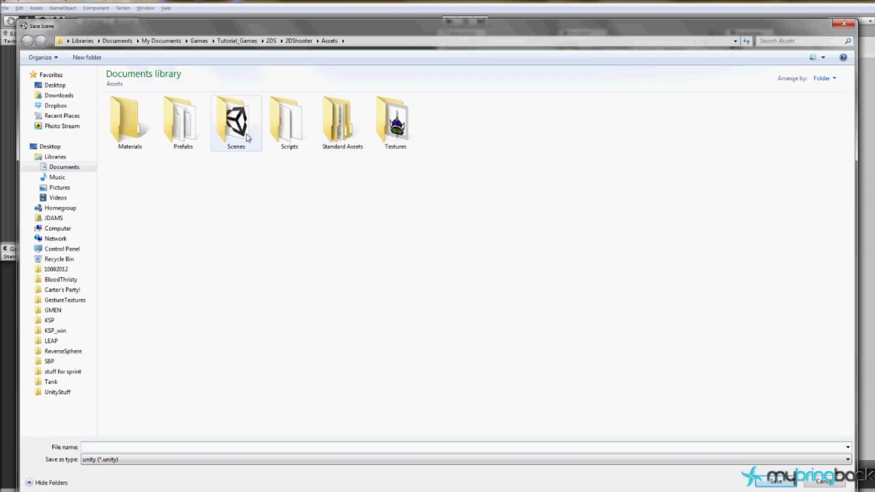
{"action": "double_click", "coordinate": [246, 137]}
{"action": "left_click", "coordinate": [146, 131]}
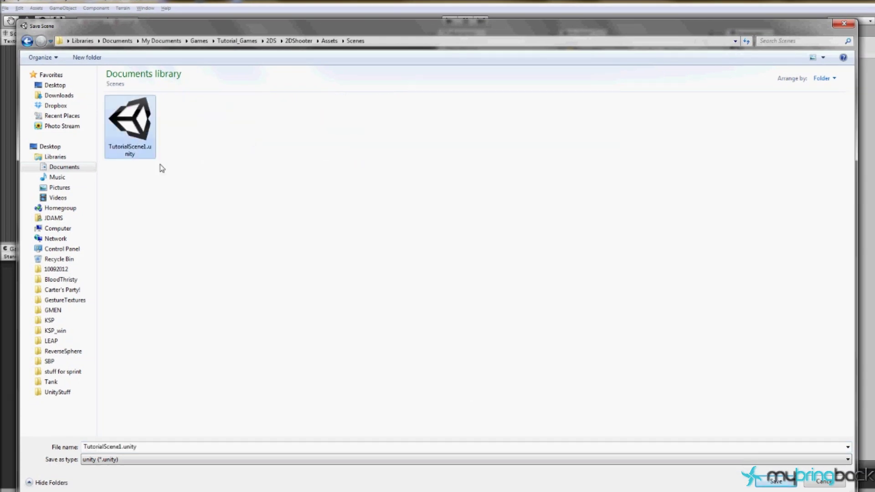
{"action": "left_click", "coordinate": [775, 481]}
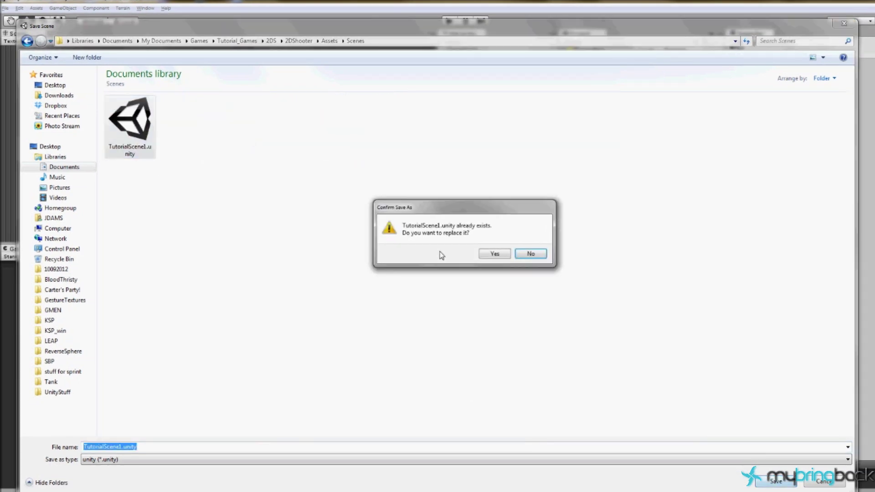
{"action": "left_click", "coordinate": [493, 253]}
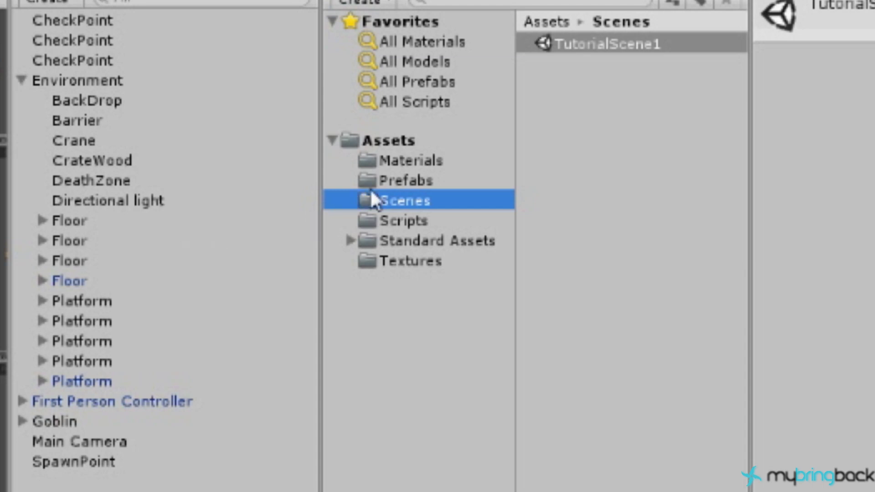
Step: Open the Prefabs folder and inspect the Floor, Platform and Player prefabs
{"action": "left_click", "coordinate": [394, 182]}
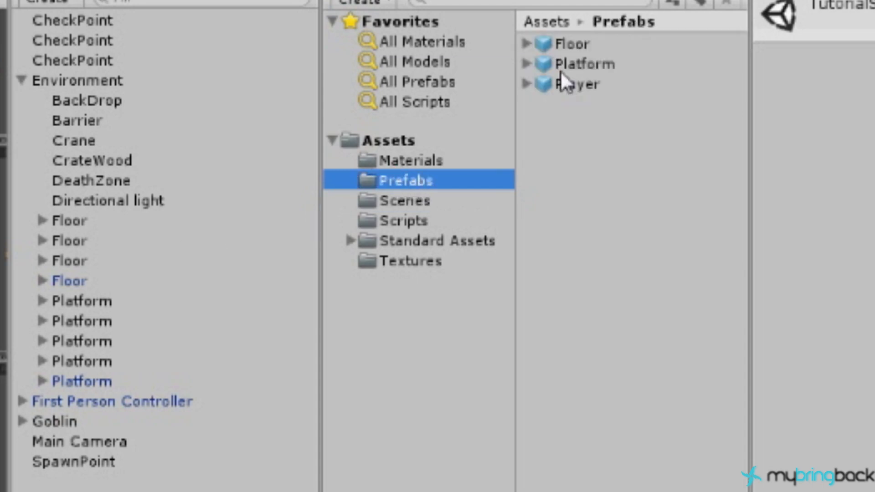
{"action": "left_click", "coordinate": [527, 45]}
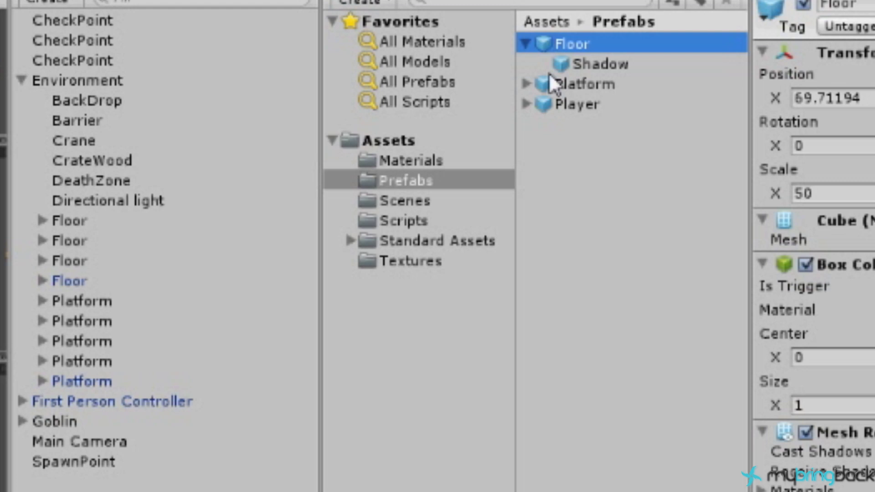
{"action": "left_click", "coordinate": [587, 86]}
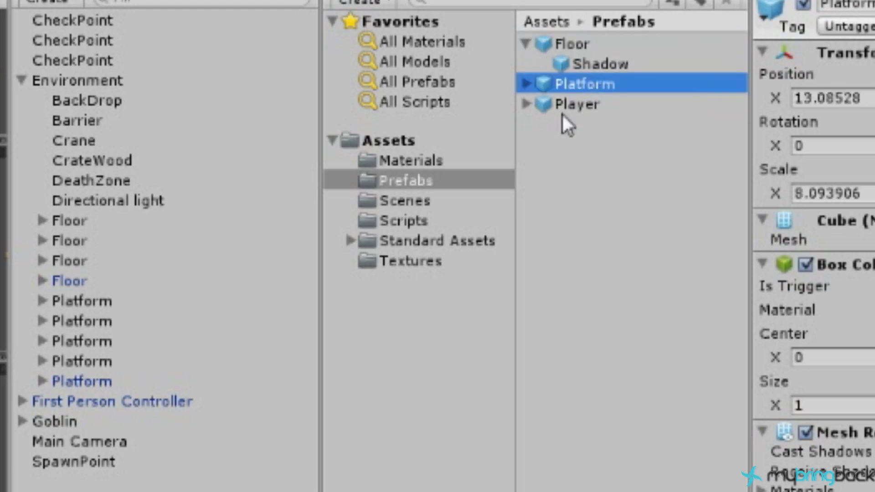
{"action": "left_click", "coordinate": [570, 109]}
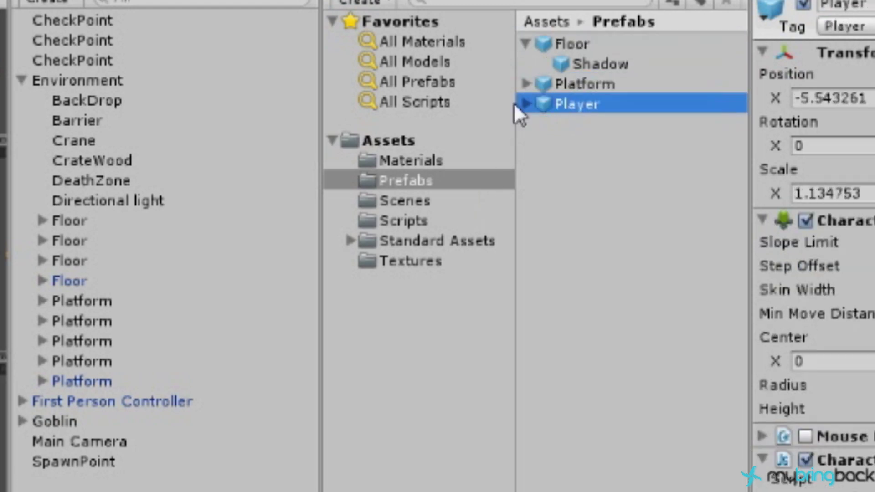
{"action": "left_click", "coordinate": [525, 45]}
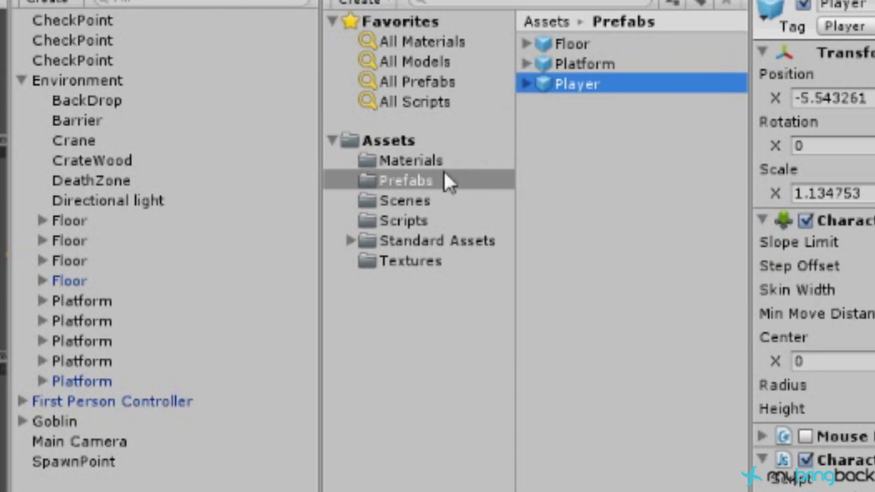
Step: Create an empty prefab named CheckPoint and fill it with the scene's third CheckPoint
{"action": "right_click", "coordinate": [411, 180]}
{"action": "mouse_move", "coordinate": [448, 198]}
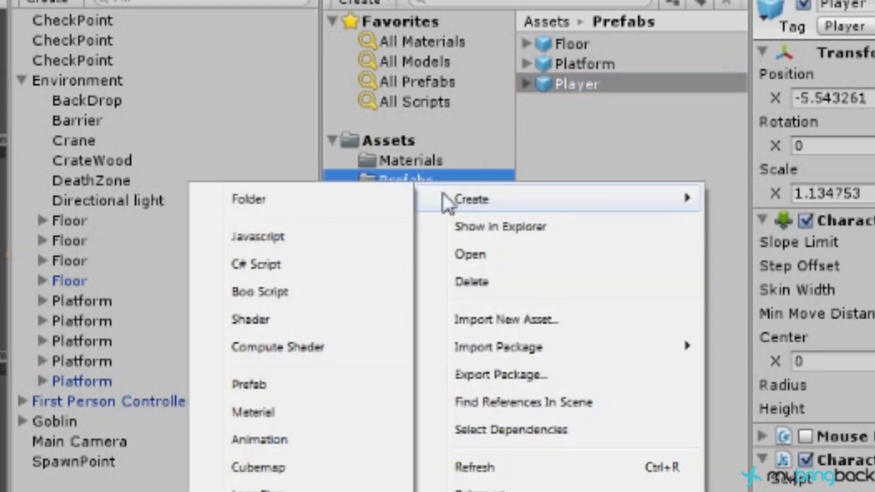
{"action": "left_click", "coordinate": [288, 385]}
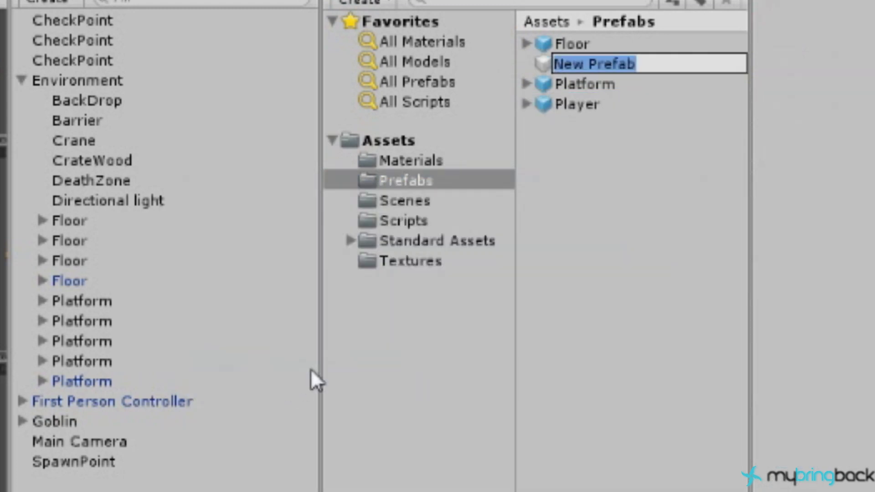
{"action": "type", "text": "Check"}
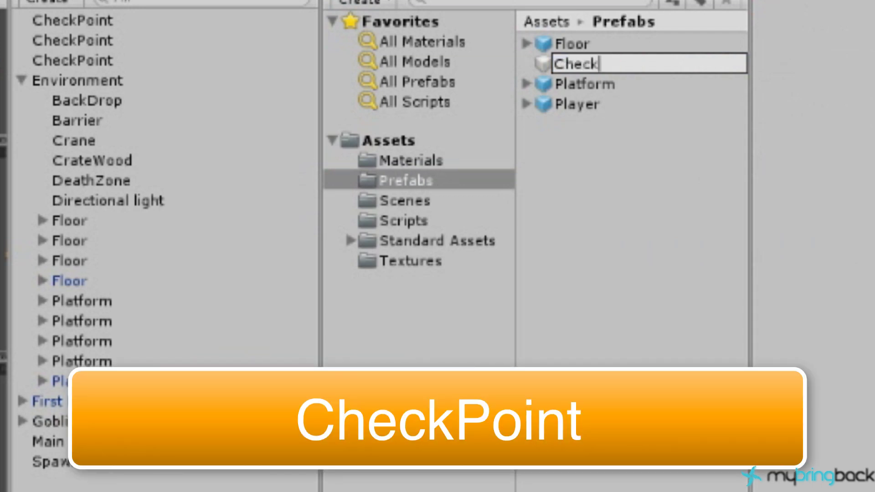
{"action": "type", "text": "Point"}
{"action": "key", "text": "Return"}
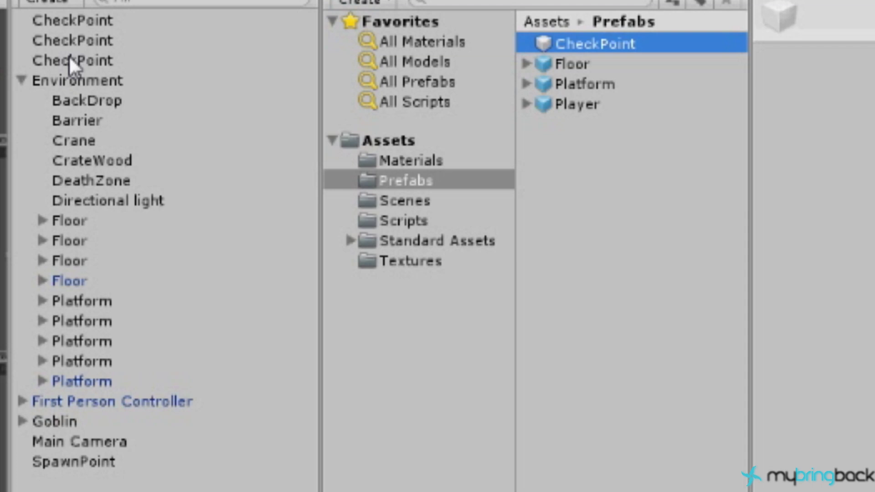
{"action": "left_click_drag", "start_coordinate": [78, 59], "coordinate": [556, 46]}
{"action": "left_click", "coordinate": [569, 43]}
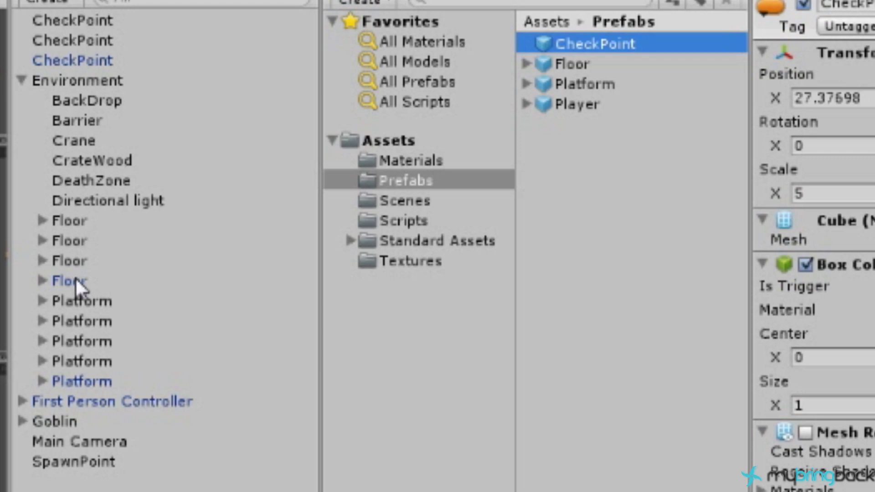
Step: Make a Goblin prefab from the scene's Goblin and inspect its children and Enemy settings
{"action": "left_click", "coordinate": [49, 421]}
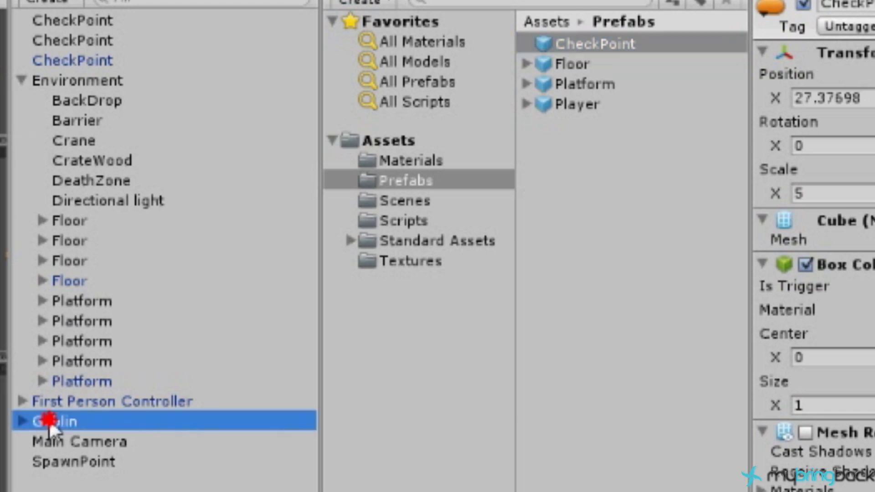
{"action": "left_click_drag", "start_coordinate": [48, 419], "coordinate": [554, 227]}
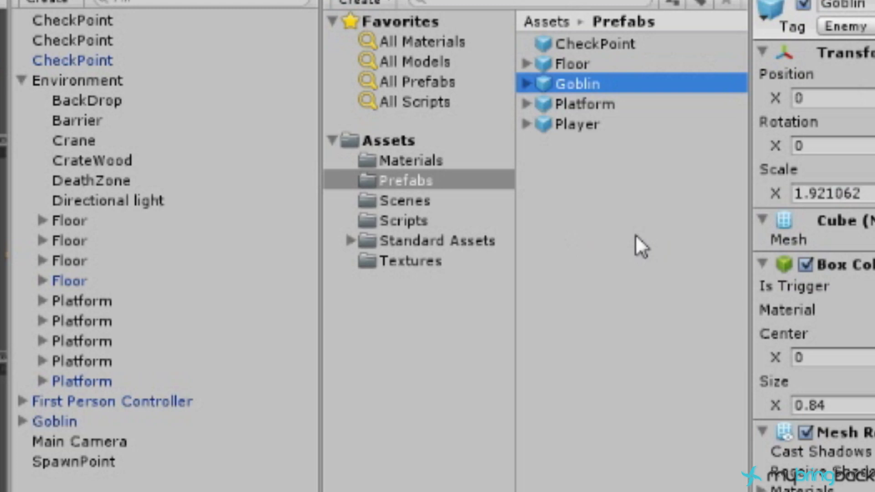
{"action": "left_click", "coordinate": [527, 84]}
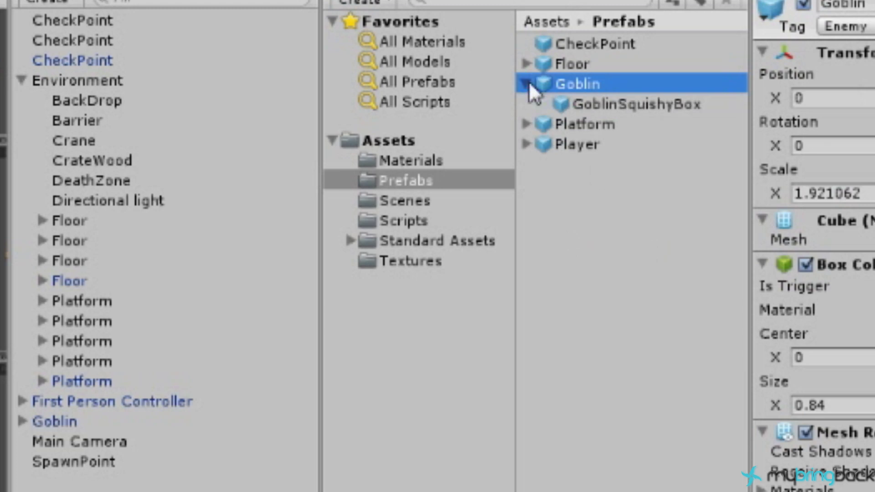
{"action": "left_click", "coordinate": [560, 101]}
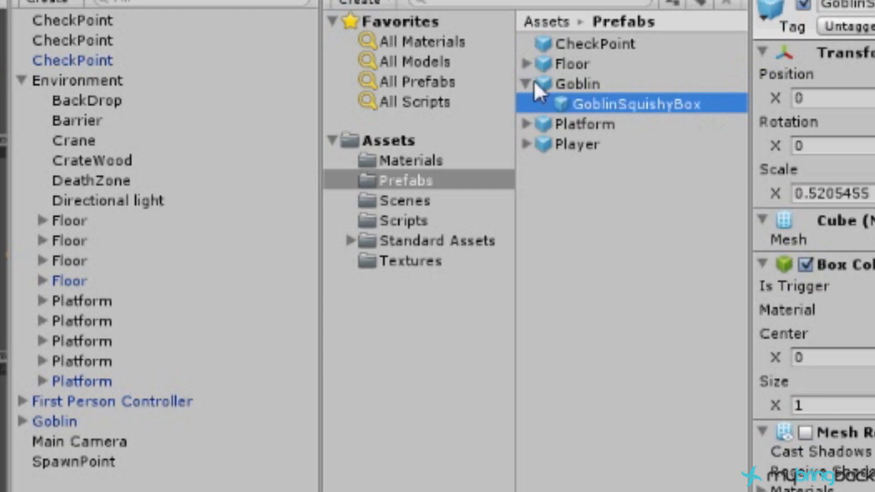
{"action": "left_click", "coordinate": [528, 84]}
{"action": "left_click", "coordinate": [565, 81]}
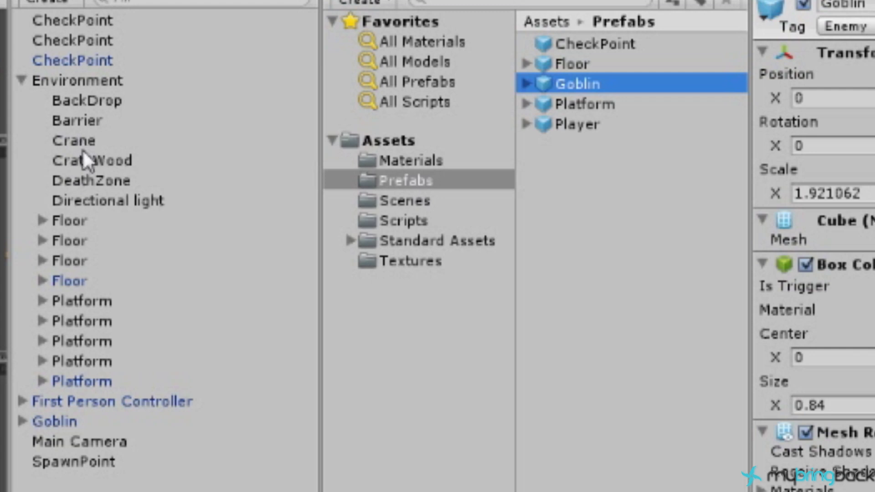
Step: Make CrateWood, SpawnPoint, Barrier and DeathZone prefabs from their scene objects
{"action": "left_click_drag", "start_coordinate": [86, 160], "coordinate": [560, 268]}
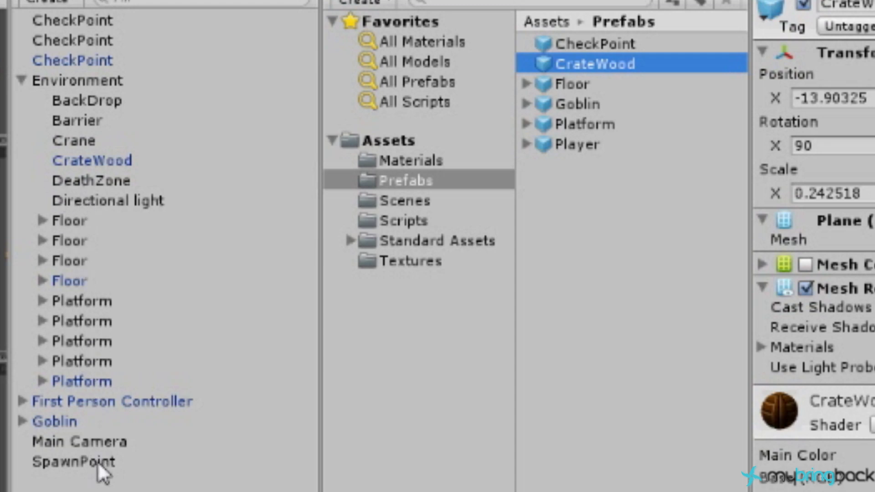
{"action": "left_click_drag", "start_coordinate": [98, 461], "coordinate": [510, 314]}
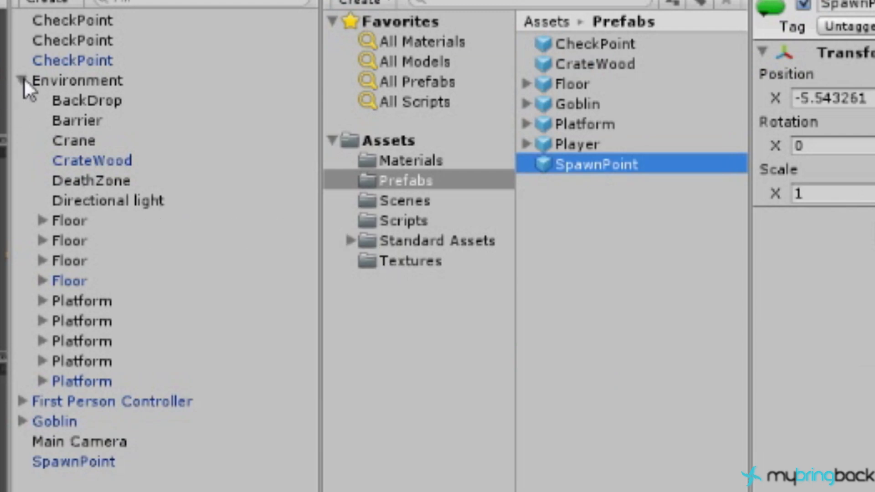
{"action": "left_click_drag", "start_coordinate": [84, 120], "coordinate": [571, 316]}
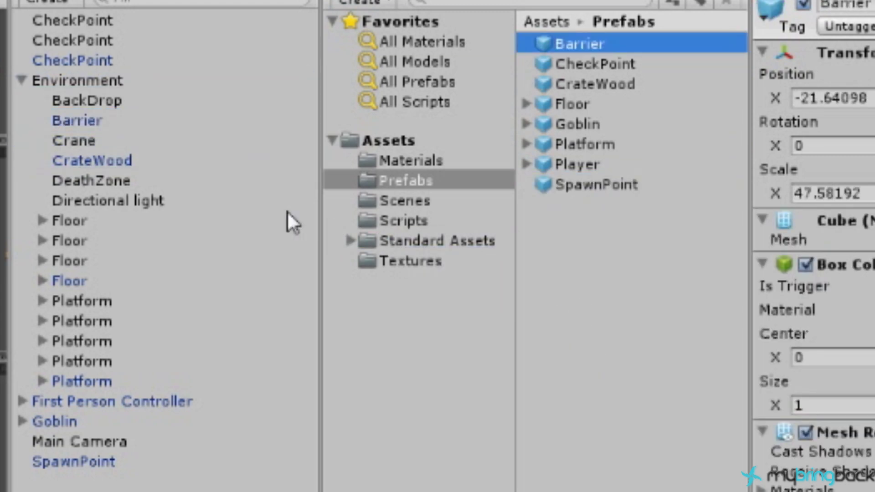
{"action": "left_click_drag", "start_coordinate": [105, 180], "coordinate": [576, 269]}
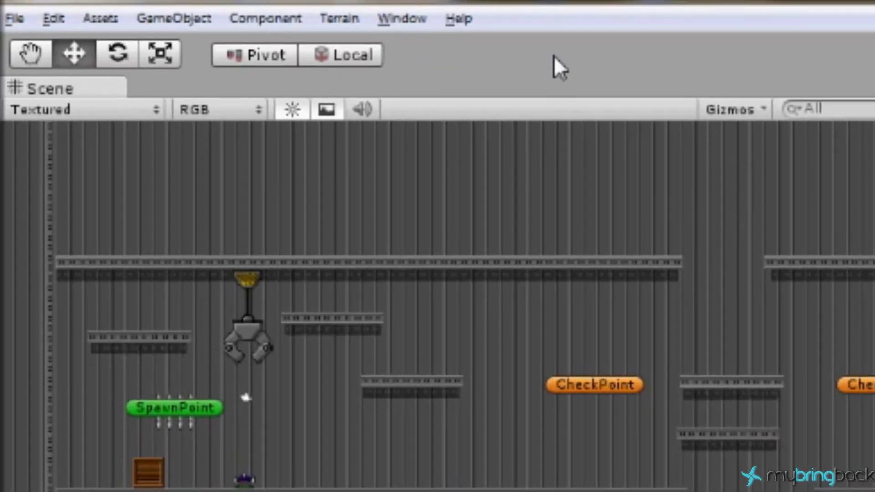
Step: Start a new scene from the File menu, saving TutorialScene1's changes when prompted
{"action": "left_click", "coordinate": [29, 19]}
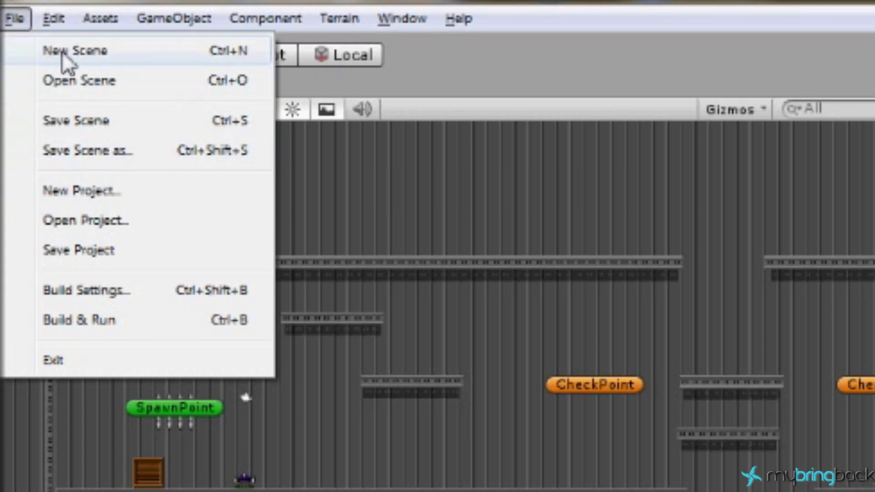
{"action": "left_click", "coordinate": [163, 51]}
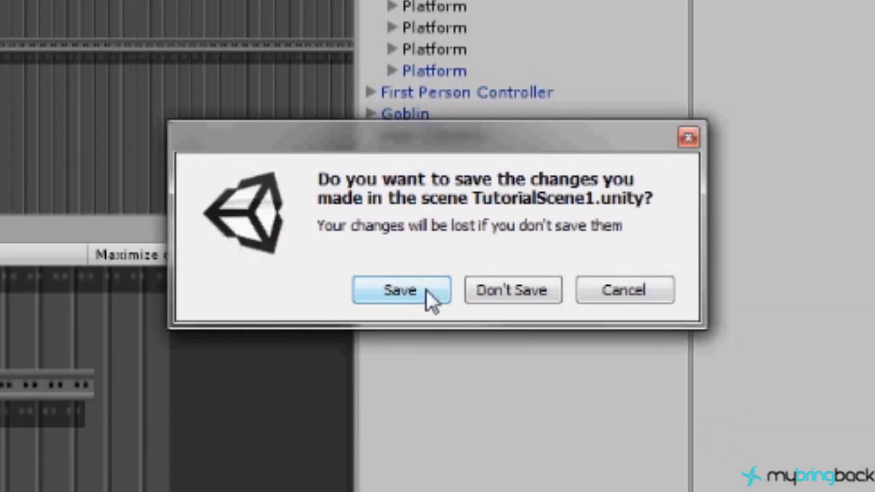
{"action": "left_click", "coordinate": [425, 289]}
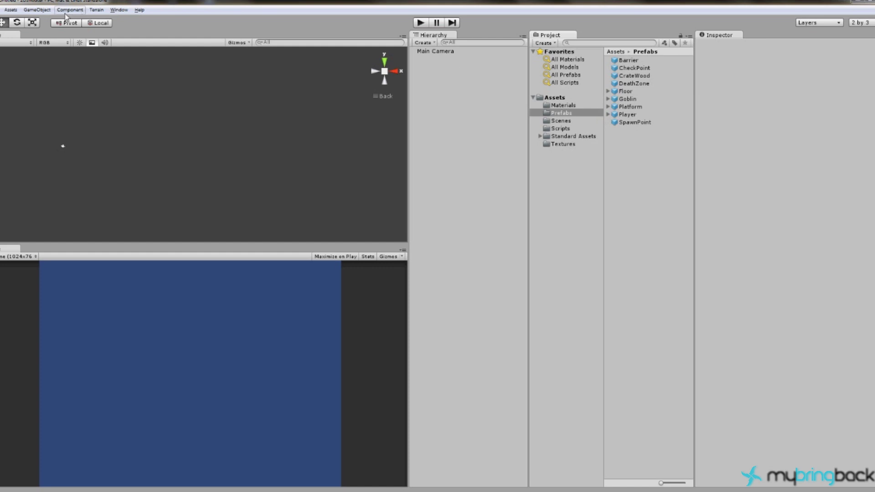
Step: Place a Floor, a Barrier at its left end, and a SpawnPoint above it
{"action": "left_click", "coordinate": [44, 11]}
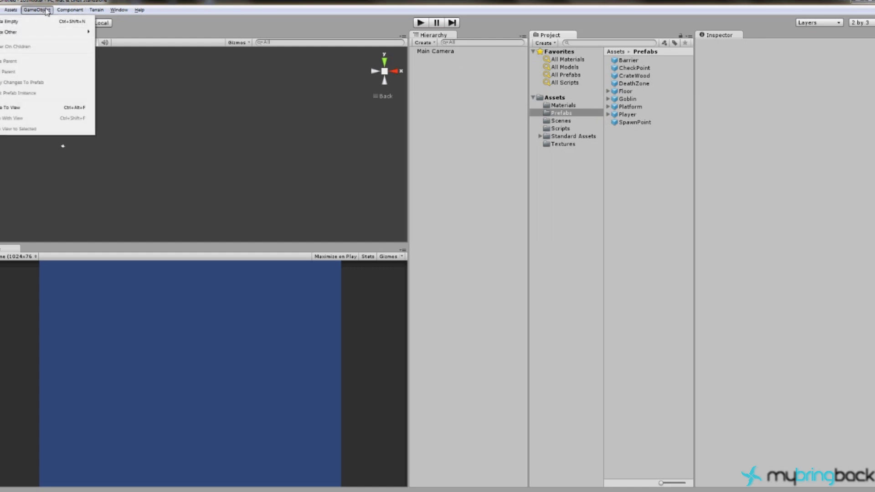
{"action": "key", "text": "Escape"}
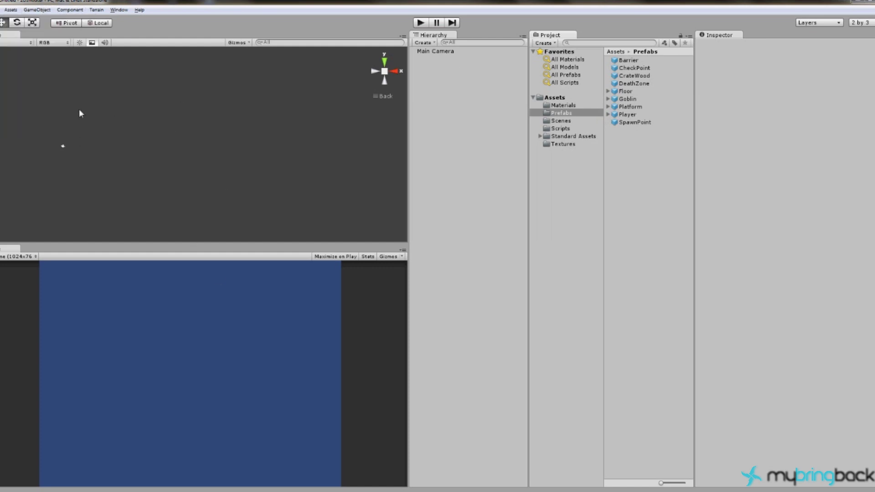
{"action": "left_click", "coordinate": [46, 11]}
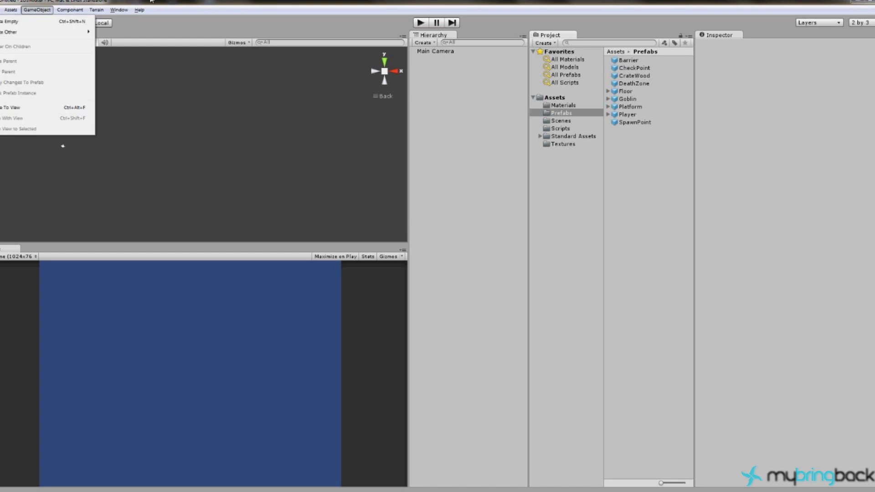
{"action": "key", "text": "Escape"}
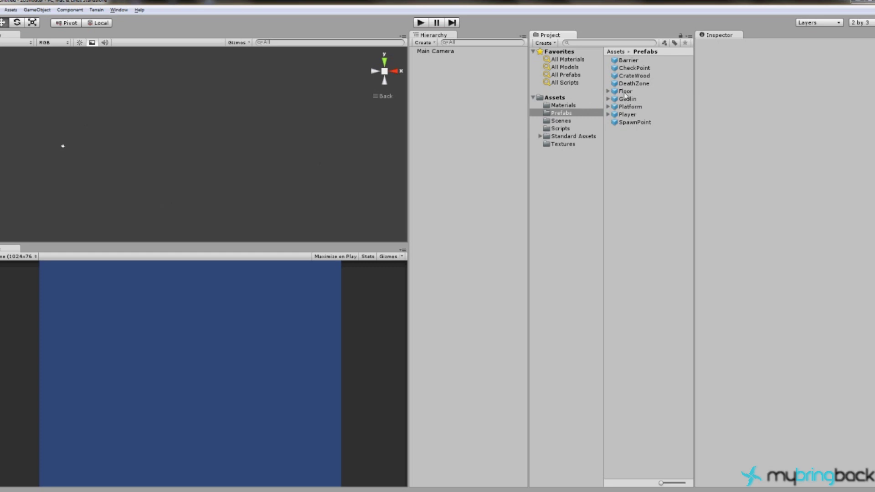
{"action": "left_click", "coordinate": [623, 91]}
{"action": "left_click_drag", "start_coordinate": [623, 91], "coordinate": [110, 188]}
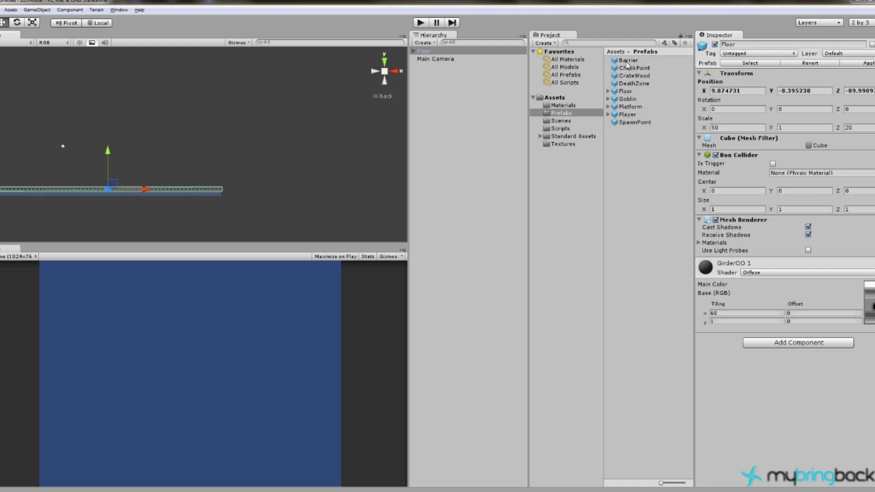
{"action": "left_click", "coordinate": [524, 82]}
{"action": "left_click_drag", "start_coordinate": [524, 81], "coordinate": [40, 150]}
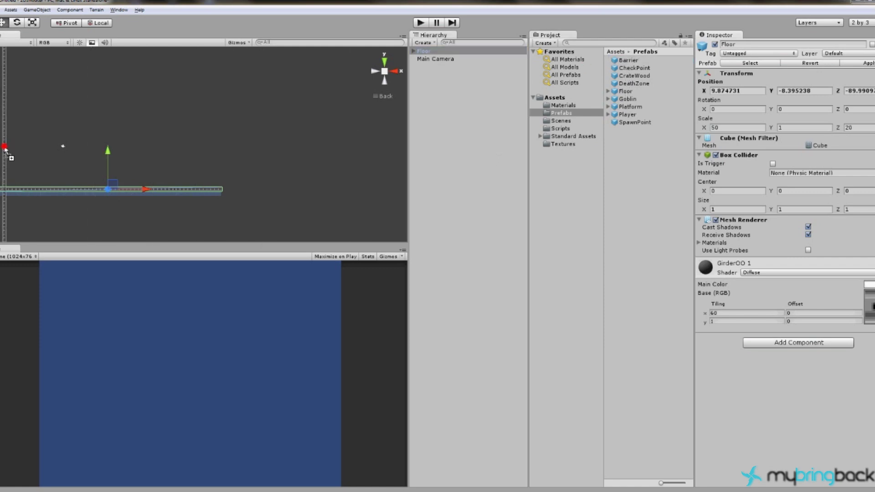
{"action": "left_click_drag", "start_coordinate": [6, 149], "coordinate": [5, 159]}
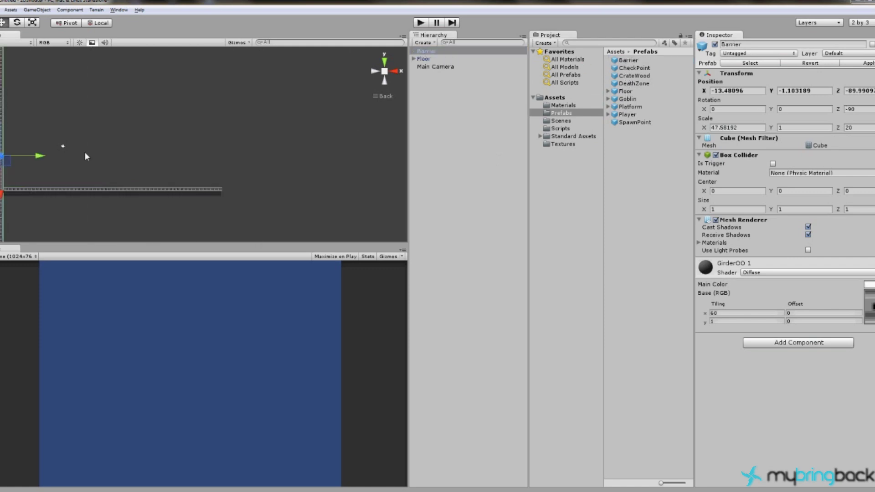
{"action": "left_click_drag", "start_coordinate": [634, 122], "coordinate": [41, 162]}
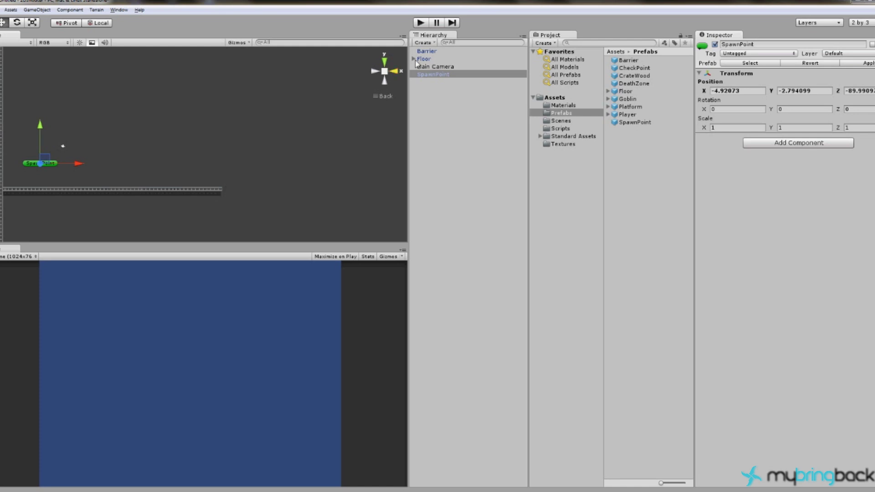
Step: Duplicate the Barrier with Ctrl+D and move the copy to the floor's right end
{"action": "left_click", "coordinate": [427, 51]}
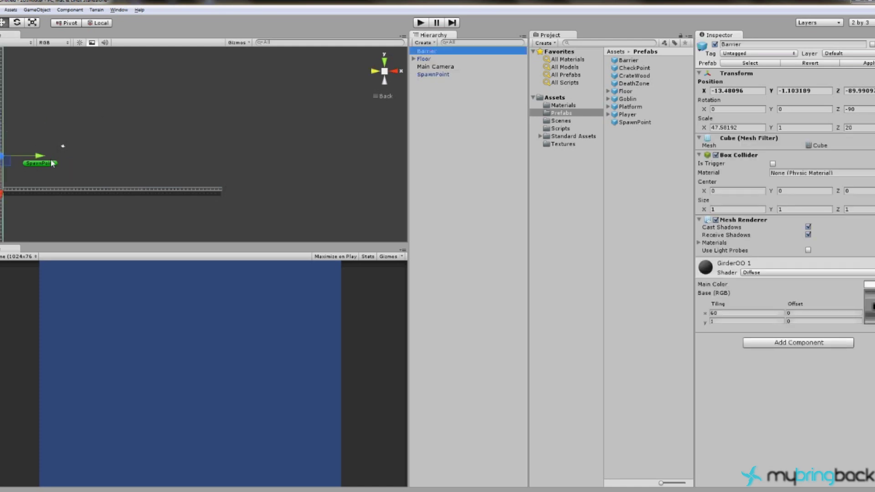
{"action": "key", "text": "ctrl+d"}
{"action": "left_click_drag", "start_coordinate": [39, 161], "coordinate": [260, 162]}
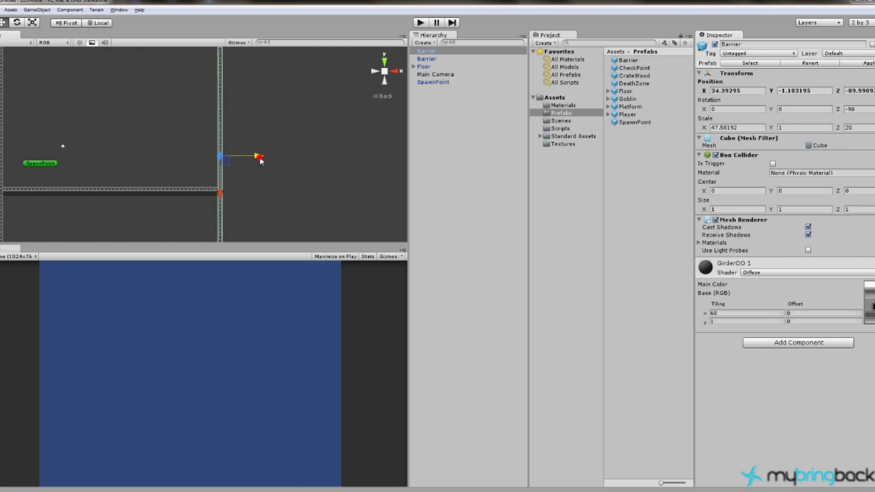
{"action": "left_click", "coordinate": [3, 165]}
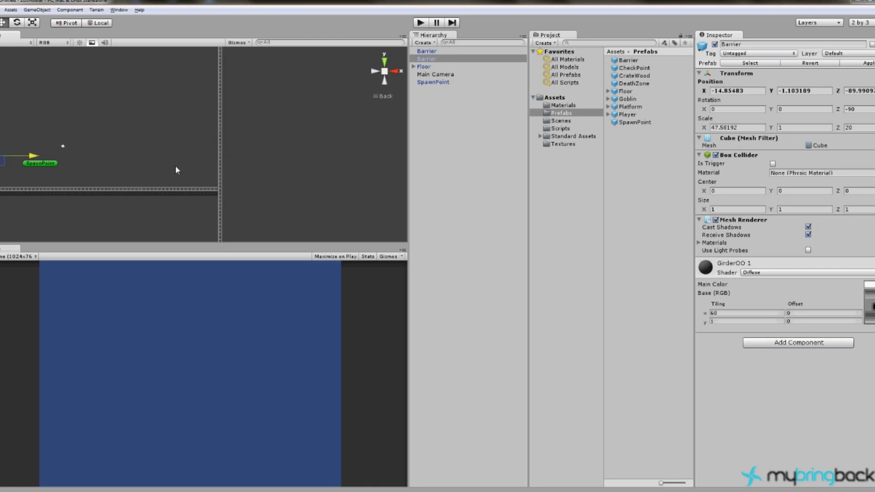
{"action": "left_click", "coordinate": [241, 164]}
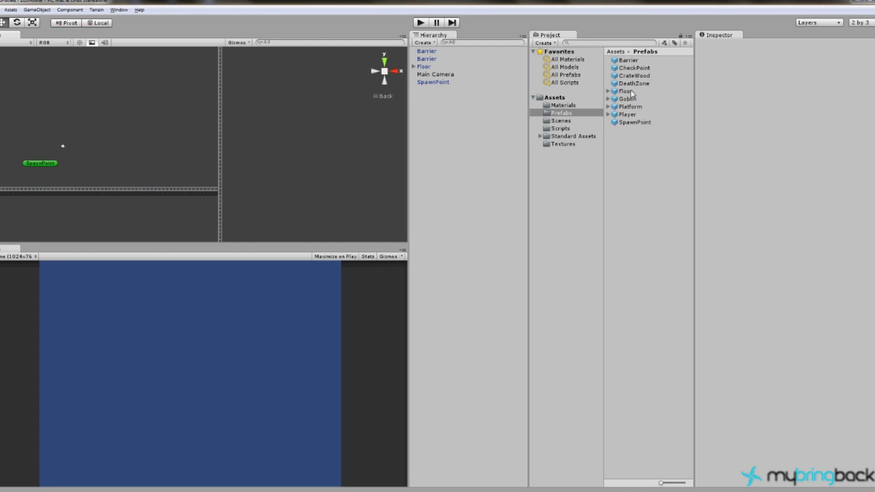
Step: Add a second Floor and position it above the first as a ceiling
{"action": "left_click_drag", "start_coordinate": [633, 94], "coordinate": [108, 89]}
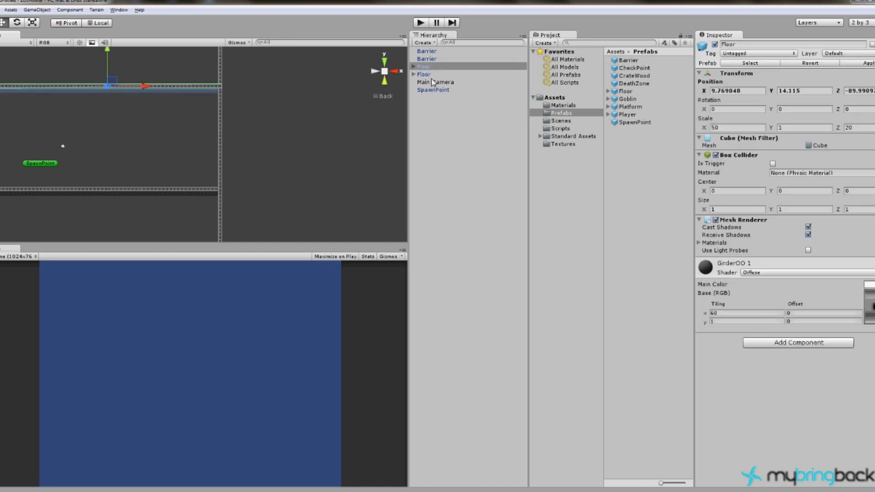
{"action": "left_click", "coordinate": [396, 71]}
{"action": "left_click", "coordinate": [395, 72]}
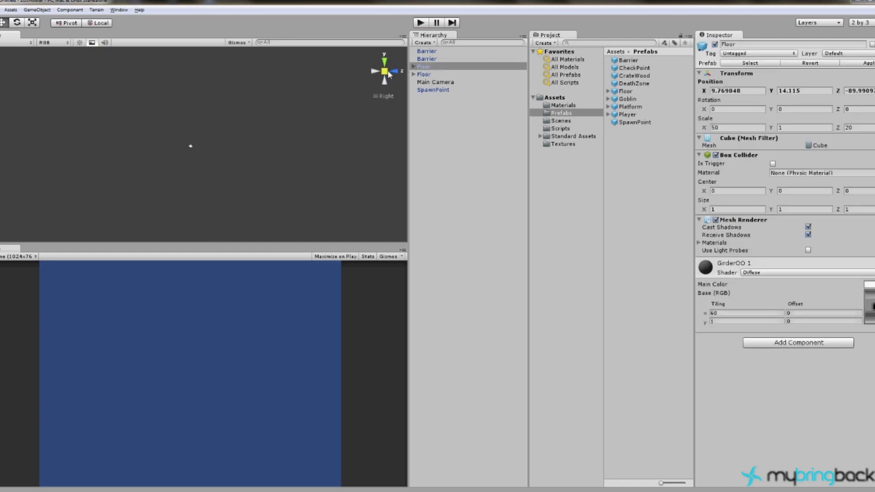
{"action": "left_click_drag", "start_coordinate": [321, 91], "coordinate": [116, 178], "text": "alt"}
{"action": "left_click_drag", "start_coordinate": [77, 148], "coordinate": [80, 146]}
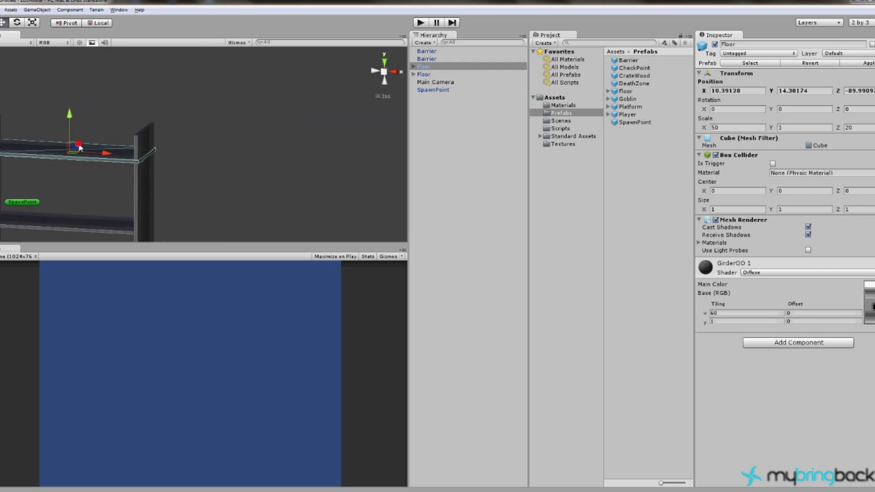
{"action": "right_click_drag", "start_coordinate": [212, 166], "coordinate": [224, 161]}
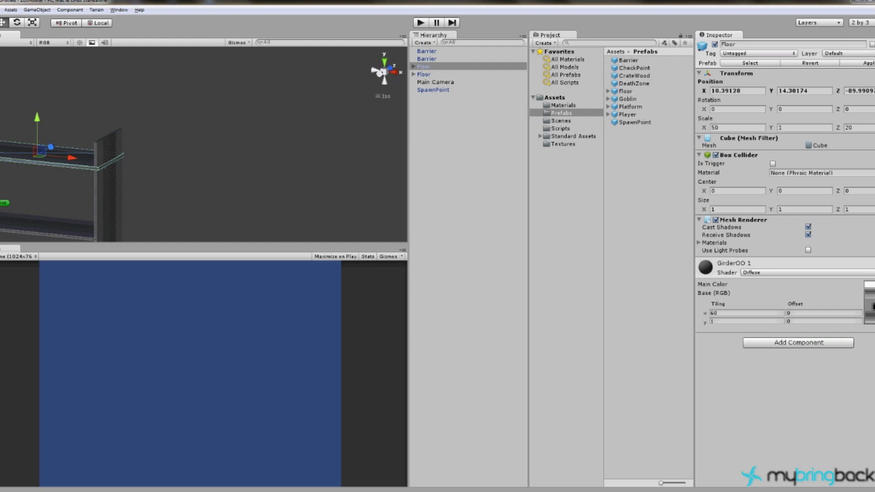
{"action": "left_click_drag", "start_coordinate": [74, 159], "coordinate": [53, 149]}
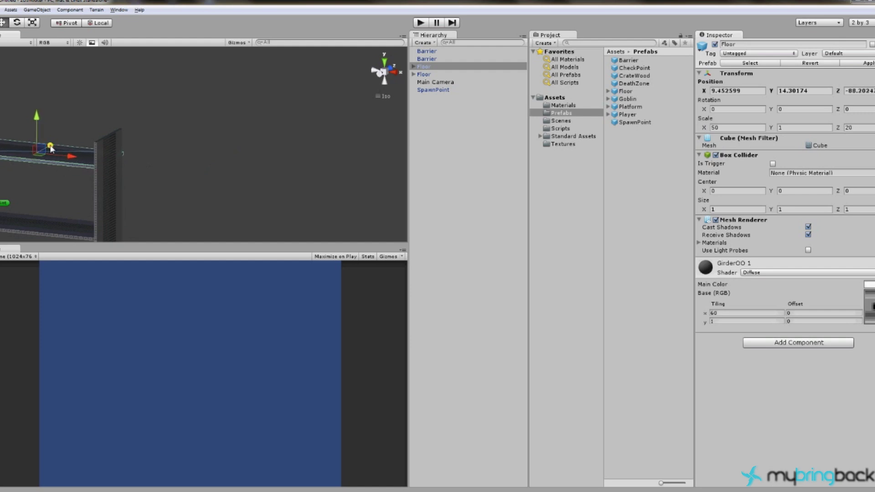
Step: Align the lower Floor's depth with the ceiling and nudge the right Barrier to meet the floors
{"action": "left_click", "coordinate": [57, 218]}
{"action": "left_click_drag", "start_coordinate": [51, 219], "coordinate": [53, 219]}
{"action": "left_click_drag", "start_coordinate": [219, 212], "coordinate": [278, 173], "text": "alt"}
{"action": "scroll", "coordinate": [157, 193], "scroll_direction": "up", "scroll_amount": 1}
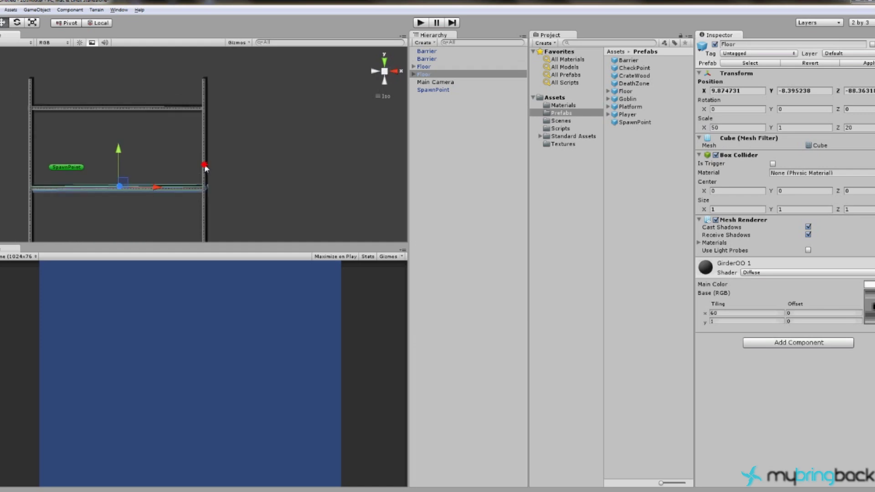
{"action": "left_click", "coordinate": [204, 169]}
{"action": "left_click_drag", "start_coordinate": [244, 164], "coordinate": [245, 163]}
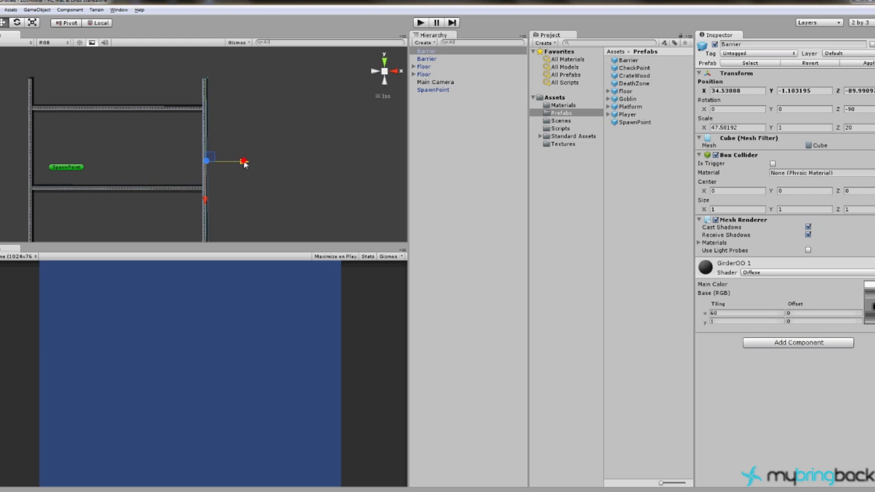
Step: Add the Player and a Platform, moving the Platform right of the spawn point
{"action": "left_click", "coordinate": [382, 89]}
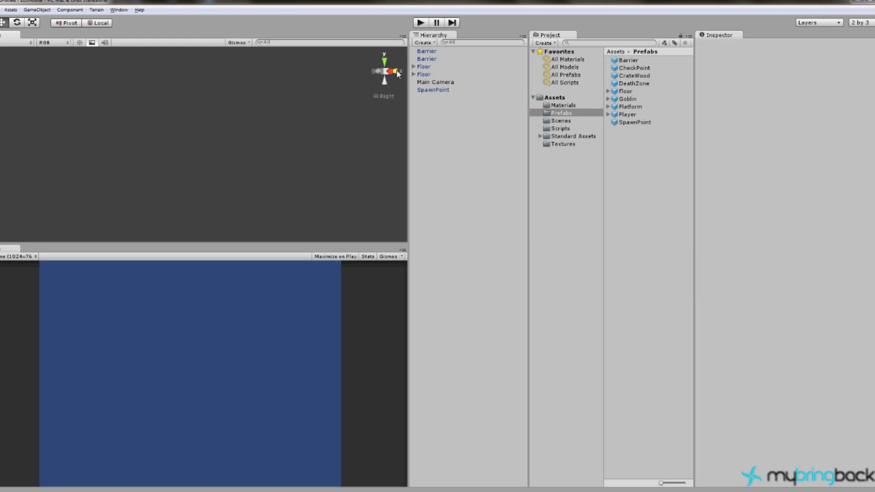
{"action": "left_click", "coordinate": [375, 72]}
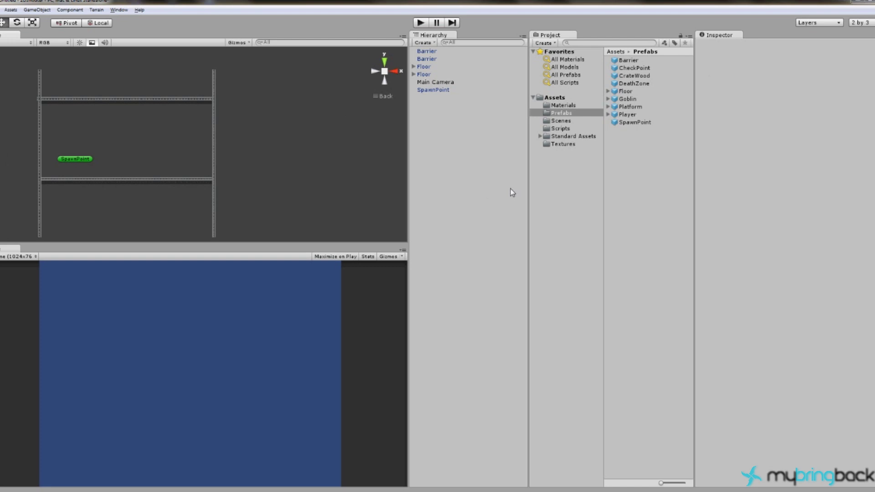
{"action": "left_click_drag", "start_coordinate": [627, 113], "coordinate": [64, 171]}
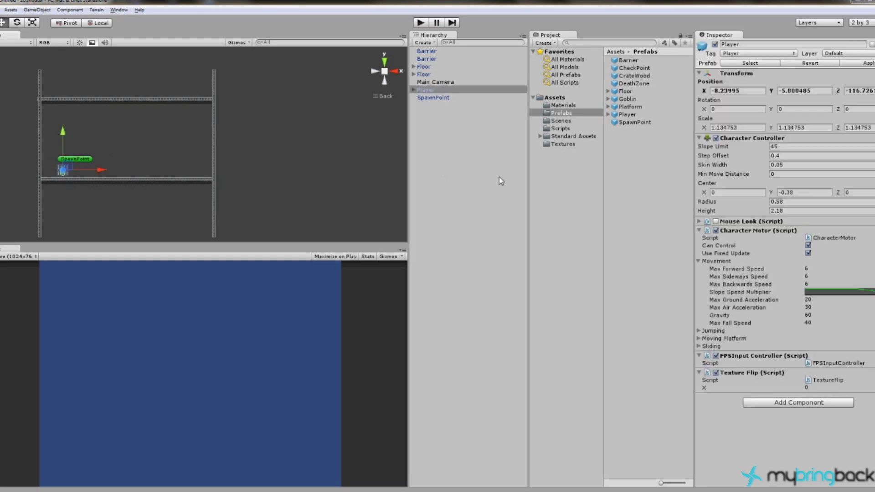
{"action": "left_click_drag", "start_coordinate": [630, 106], "coordinate": [136, 158]}
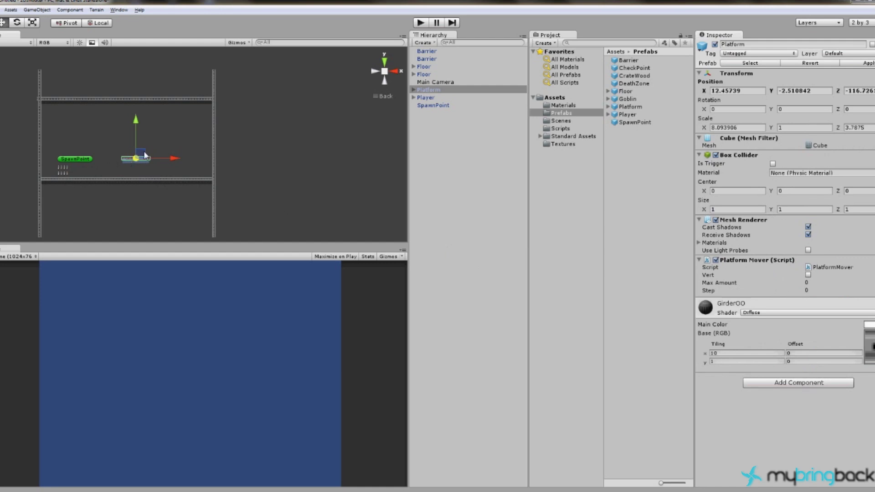
{"action": "left_click_drag", "start_coordinate": [145, 155], "coordinate": [200, 155]}
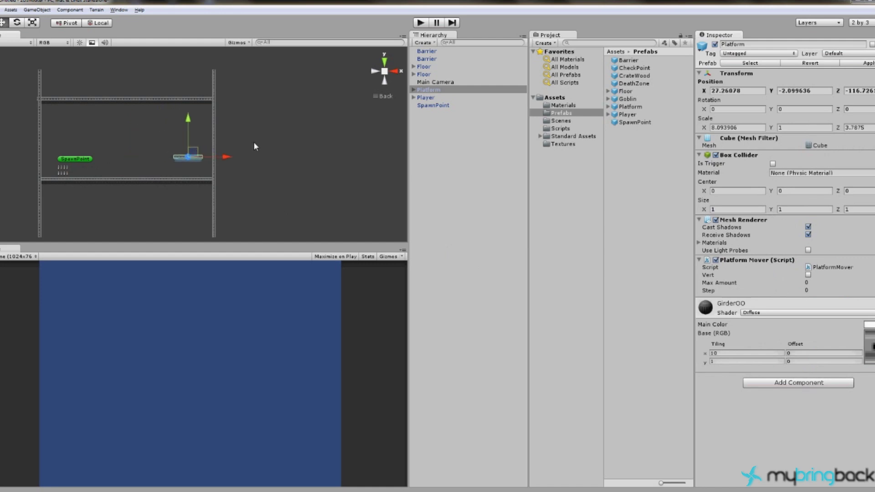
Step: Set Position Z to 0 for both the Platform and the Player
{"action": "left_click", "coordinate": [868, 73]}
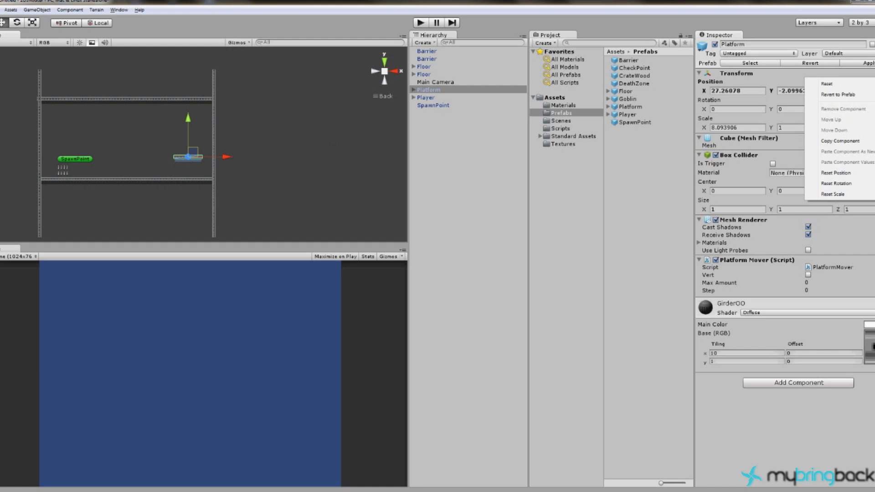
{"action": "left_click", "coordinate": [864, 74]}
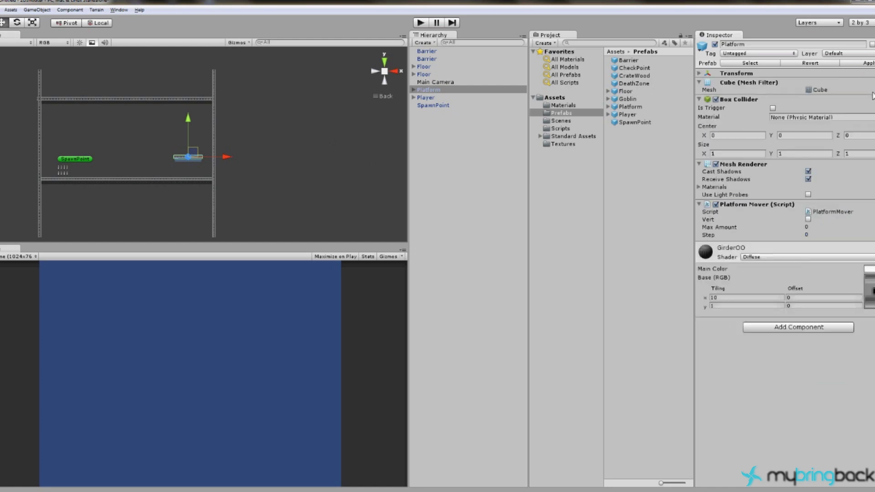
{"action": "left_click", "coordinate": [700, 73]}
{"action": "left_click", "coordinate": [834, 91]}
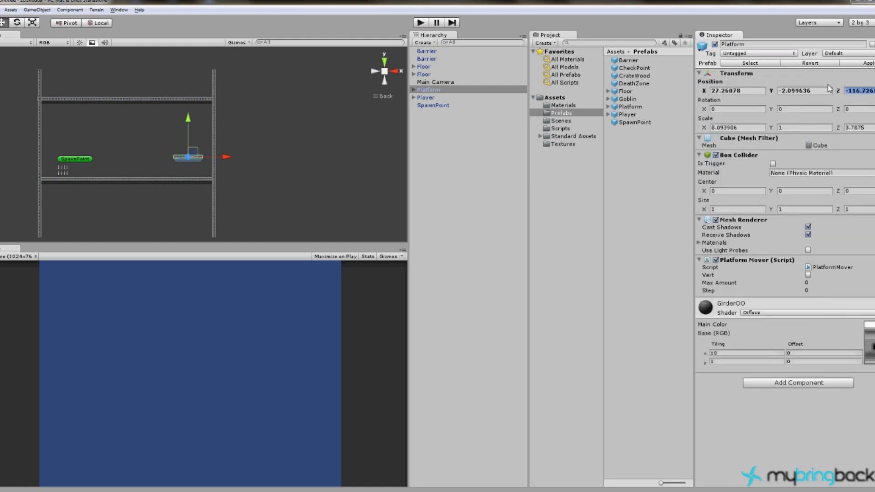
{"action": "type", "text": "0"}
{"action": "left_click", "coordinate": [426, 98]}
{"action": "left_click", "coordinate": [857, 91]}
{"action": "type", "text": "0"}
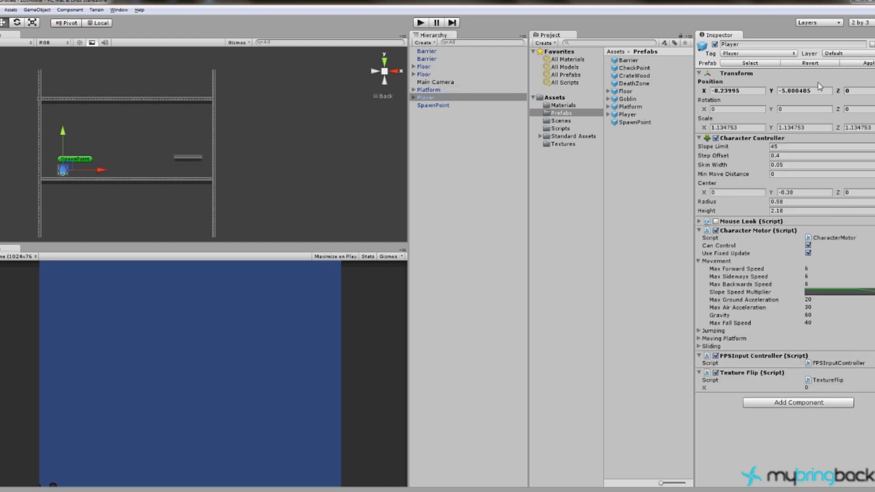
Step: Make the Main Camera Orthographic with Size 10
{"action": "left_click", "coordinate": [442, 82]}
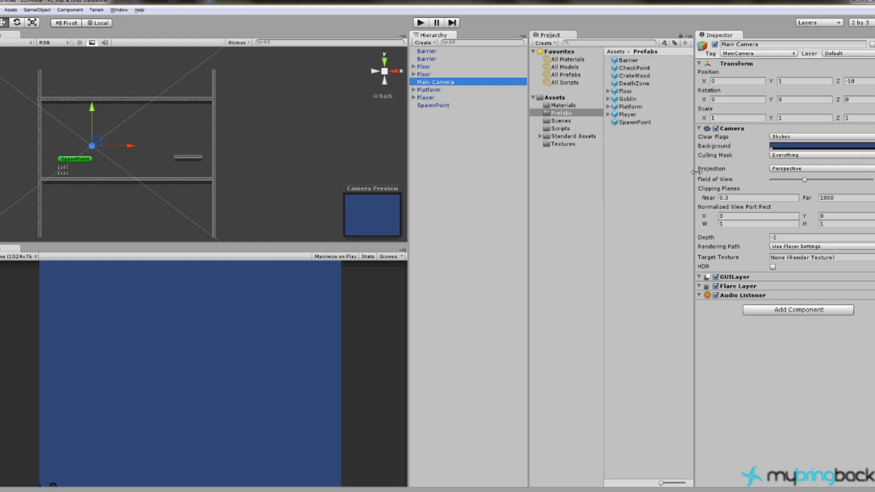
{"action": "left_click", "coordinate": [796, 168]}
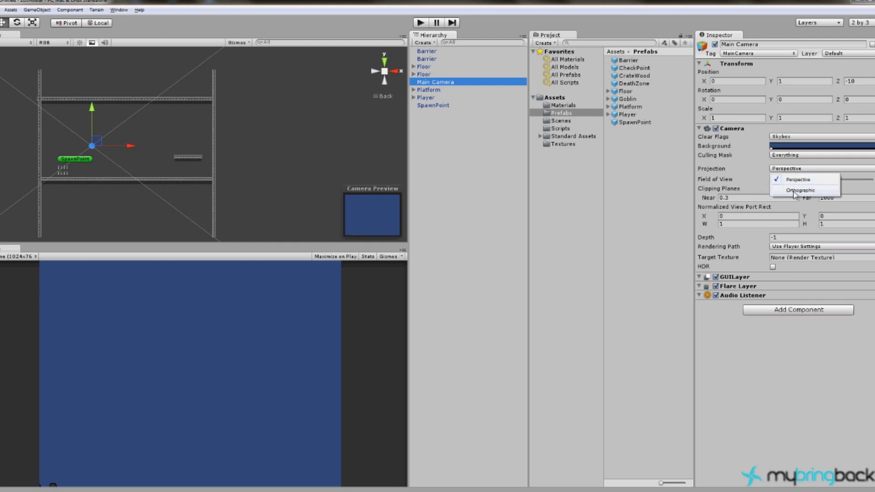
{"action": "left_click", "coordinate": [802, 187]}
{"action": "left_click", "coordinate": [783, 179]}
{"action": "key", "text": "BackSpace"}
{"action": "key", "text": "Return"}
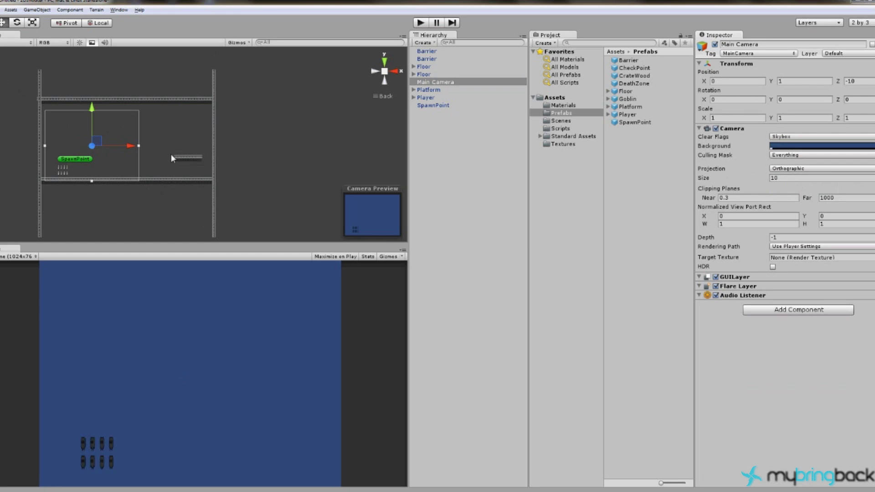
{"action": "left_click", "coordinate": [189, 156]}
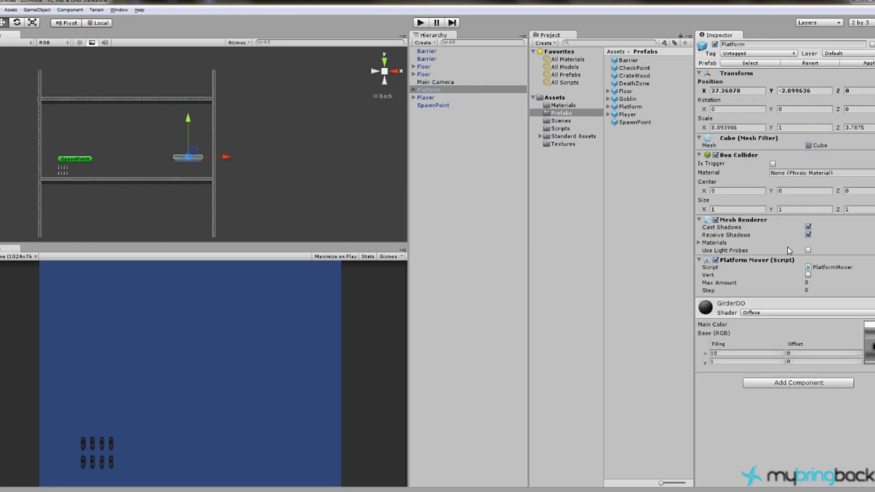
Step: Enable Vert on the Platform mover with Max Amount 10 and Step 0.02, then lower the platform
{"action": "left_click", "coordinate": [808, 275]}
{"action": "left_click", "coordinate": [809, 282]}
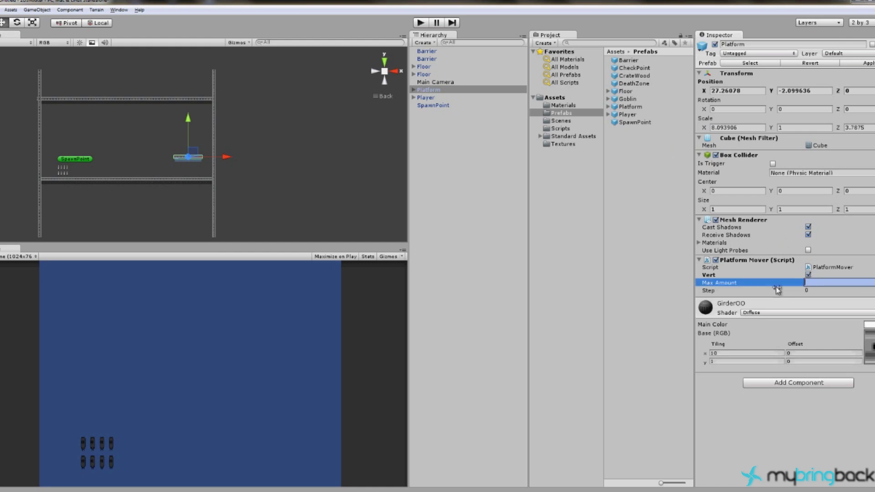
{"action": "type", "text": "10"}
{"action": "key", "text": "Tab"}
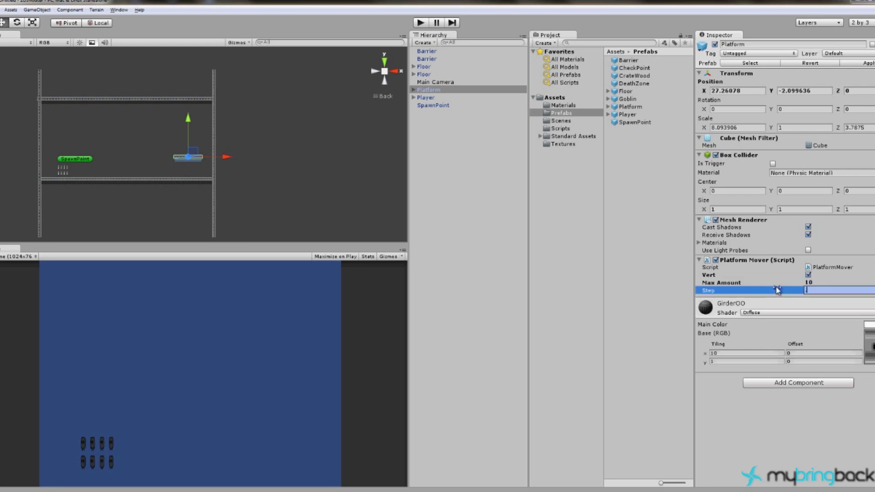
{"action": "type", "text": "0.02"}
{"action": "key", "text": "Return"}
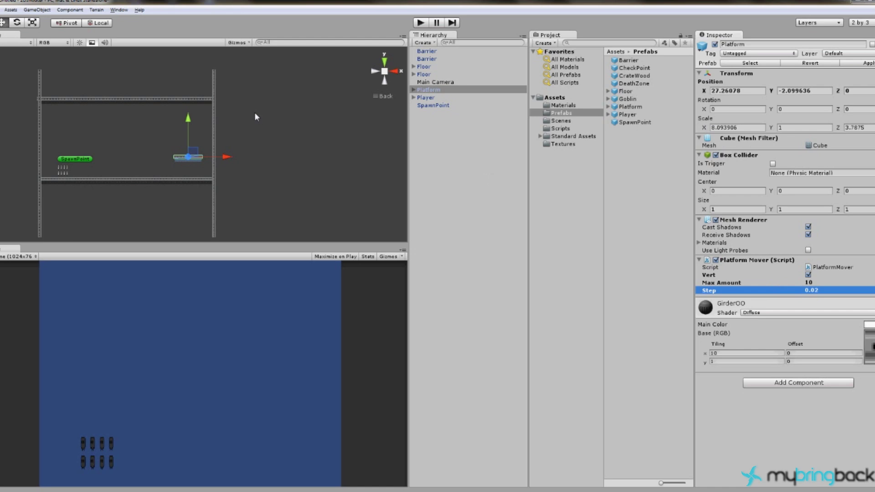
{"action": "left_click_drag", "start_coordinate": [184, 122], "coordinate": [186, 157]}
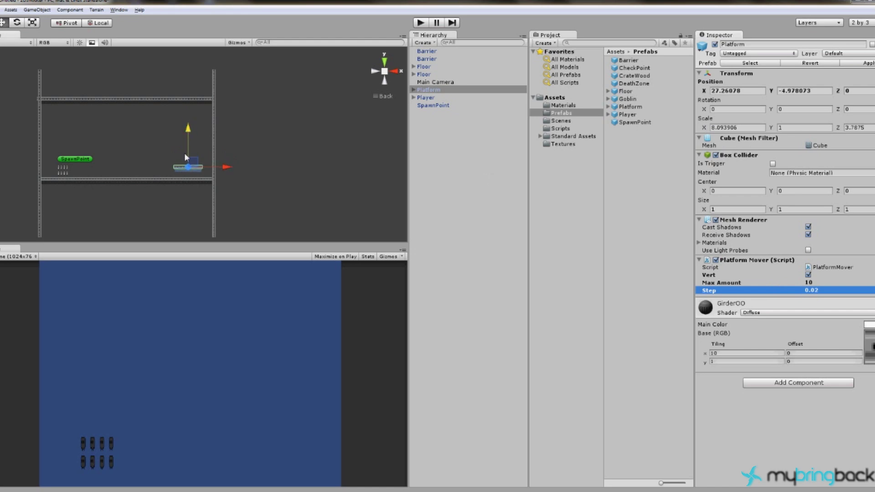
Step: Raise the upper Floor higher above the level
{"action": "left_click", "coordinate": [152, 98]}
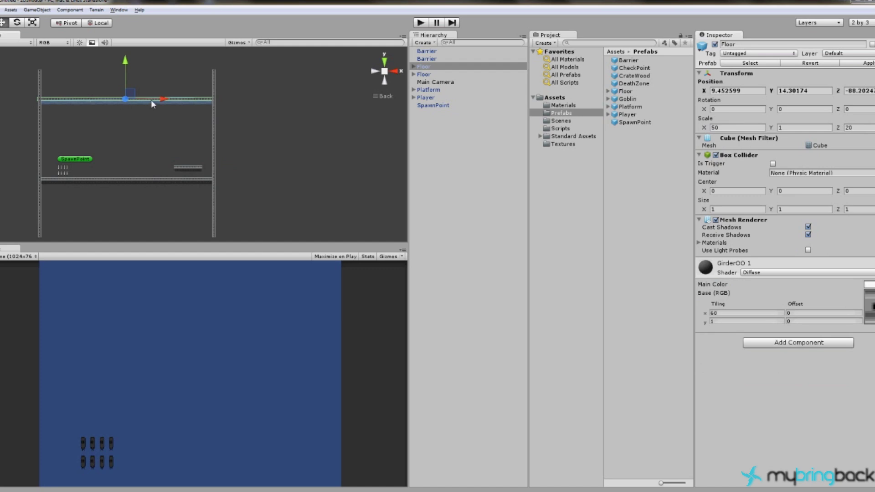
{"action": "left_click_drag", "start_coordinate": [161, 99], "coordinate": [163, 99]}
{"action": "left_click_drag", "start_coordinate": [130, 69], "coordinate": [132, 48]}
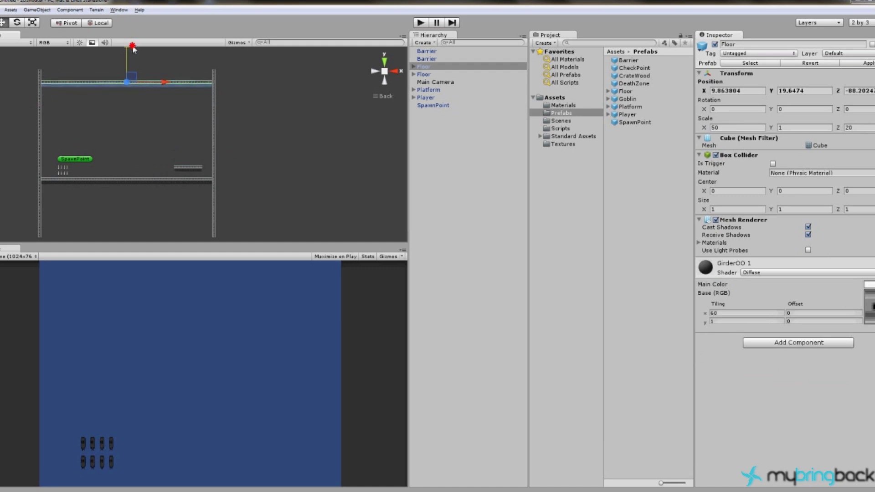
Step: Add another Platform, set its Position Z to 0, and slide it right of the spawn point
{"action": "left_click", "coordinate": [184, 169]}
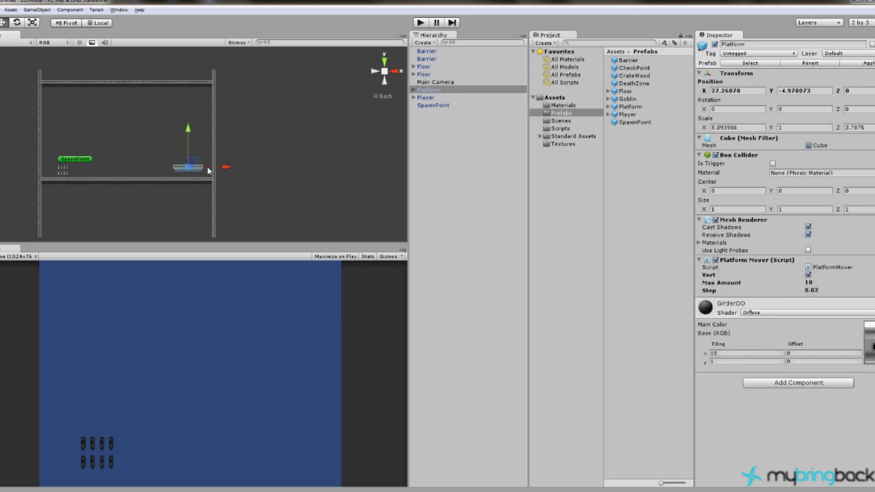
{"action": "left_click", "coordinate": [628, 107]}
{"action": "left_click_drag", "start_coordinate": [628, 107], "coordinate": [90, 166]}
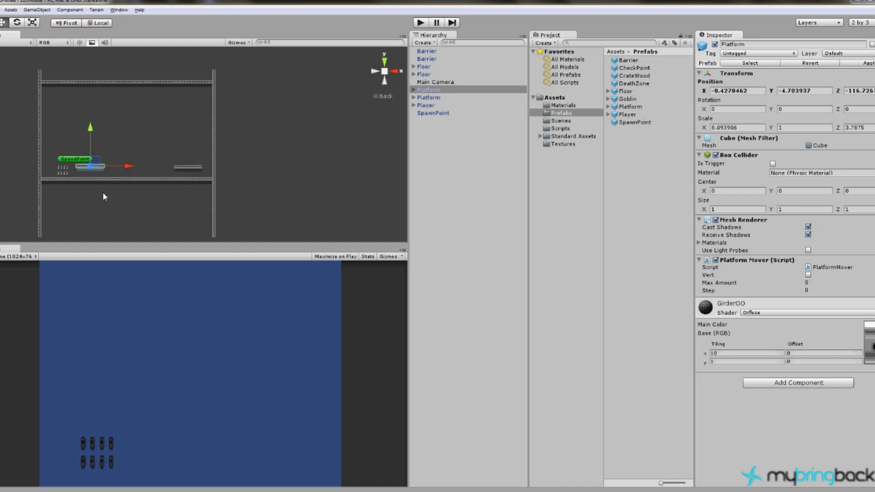
{"action": "left_click", "coordinate": [853, 90]}
{"action": "type", "text": "0"}
{"action": "key", "text": "Return"}
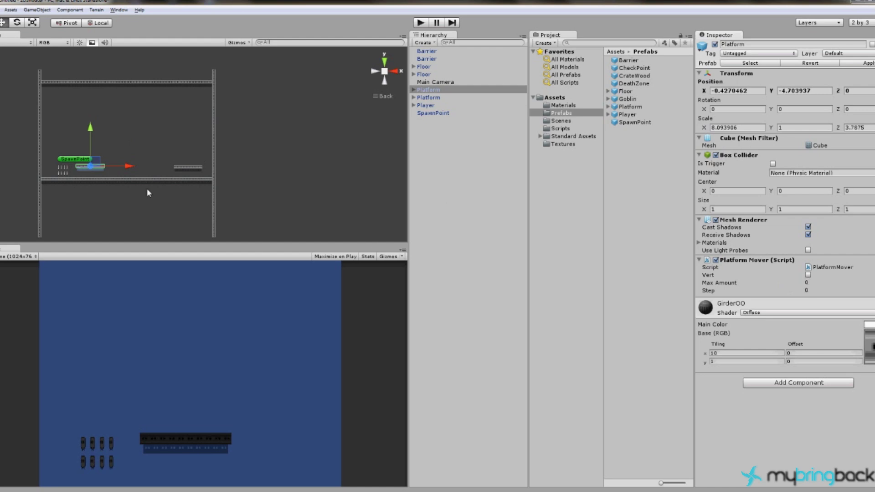
{"action": "left_click_drag", "start_coordinate": [96, 162], "coordinate": [119, 160]}
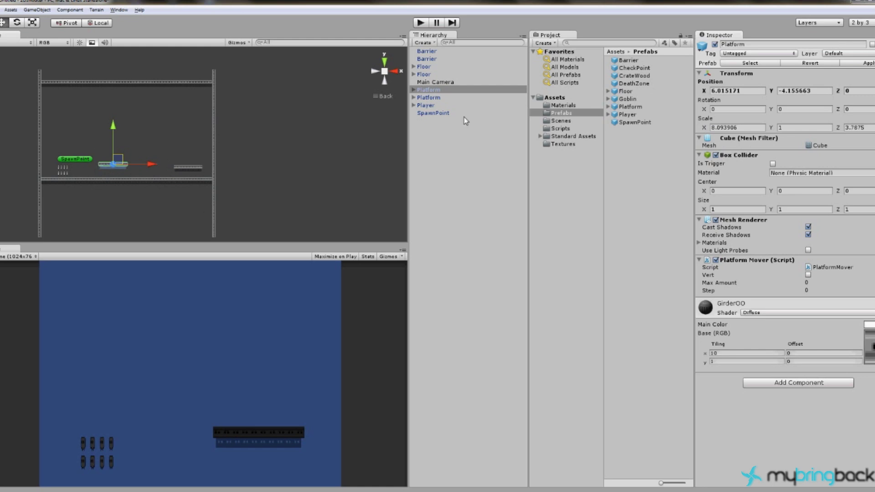
Step: Lower the Main Camera's Y position from 1 to about 0.04, keeping Z at -10
{"action": "left_click", "coordinate": [438, 82]}
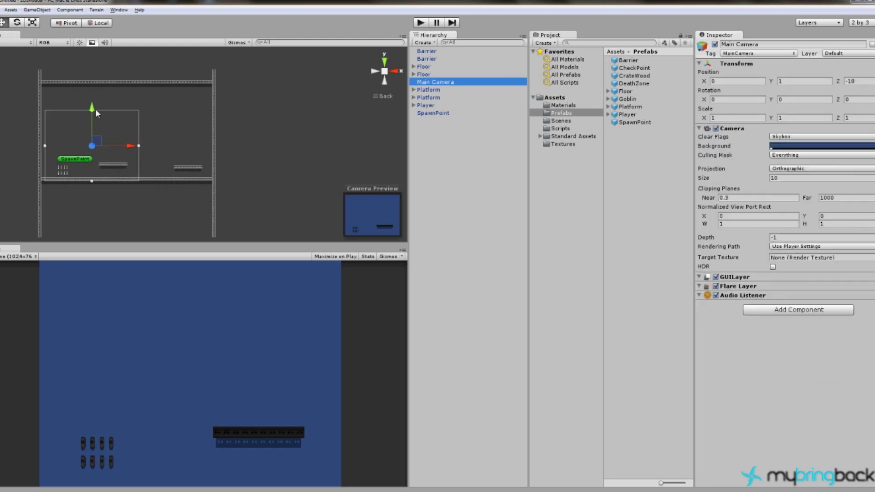
{"action": "left_click_drag", "start_coordinate": [95, 109], "coordinate": [101, 118]}
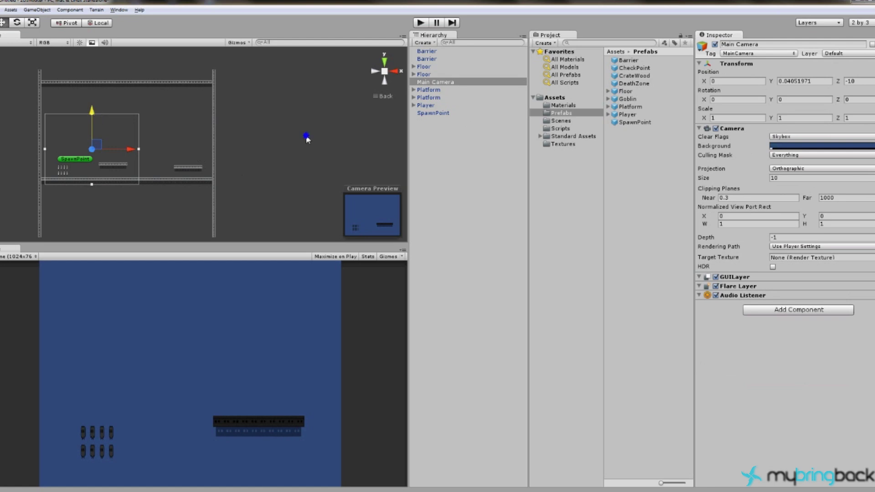
{"action": "left_click_drag", "start_coordinate": [306, 139], "coordinate": [129, 175], "text": "alt"}
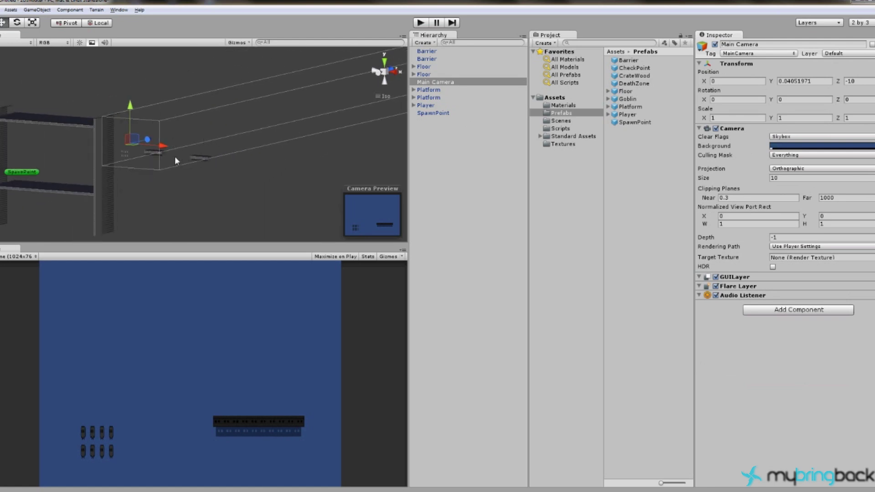
{"action": "left_click", "coordinate": [95, 155]}
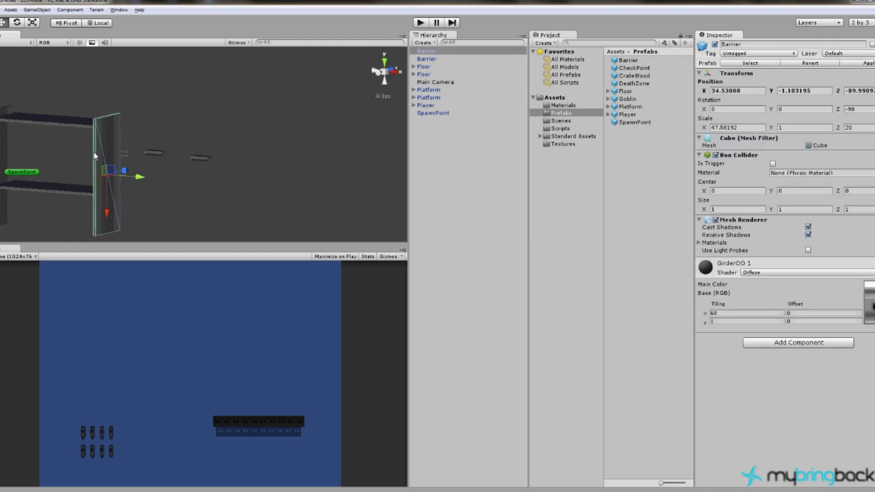
Step: Select both barriers, both floors and the SpawnPoint, then move them together
{"action": "left_click", "coordinate": [63, 124], "text": "shift"}
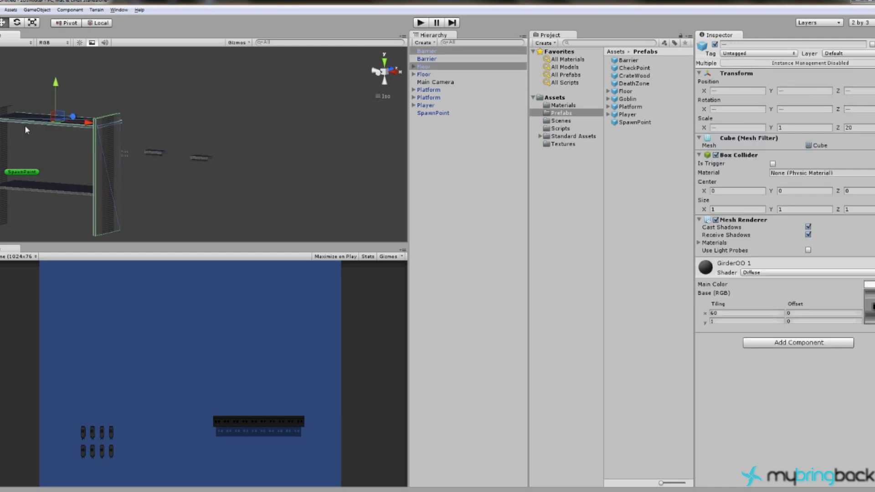
{"action": "left_click", "coordinate": [3, 136], "text": "shift"}
{"action": "left_click", "coordinate": [43, 193], "text": "shift"}
{"action": "left_click", "coordinate": [28, 177], "text": "shift"}
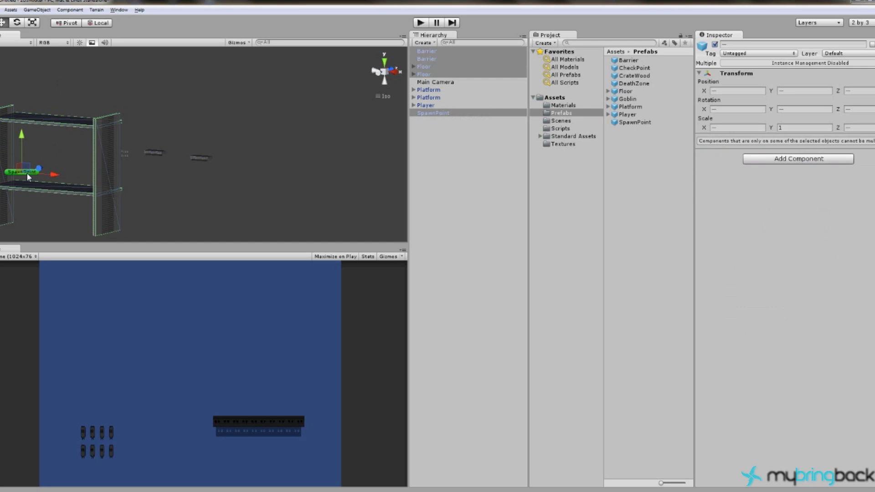
{"action": "left_click_drag", "start_coordinate": [45, 170], "coordinate": [155, 150]}
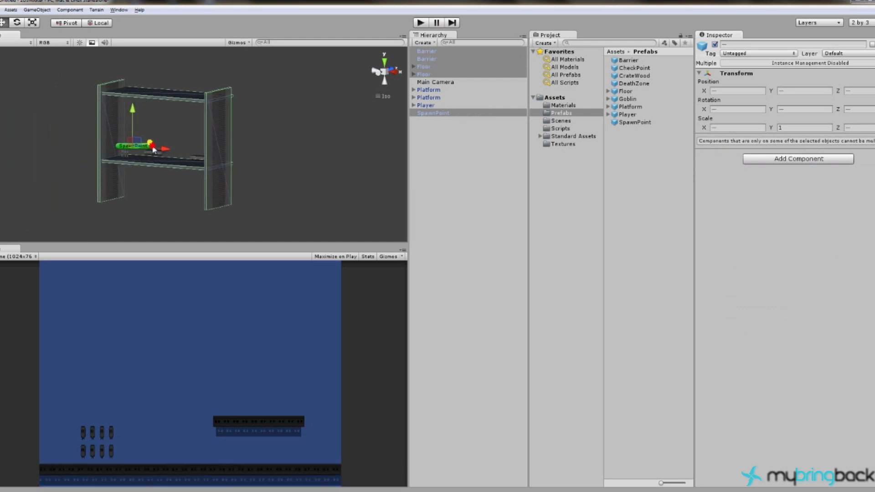
{"action": "left_click_drag", "start_coordinate": [201, 189], "coordinate": [165, 242], "text": "alt"}
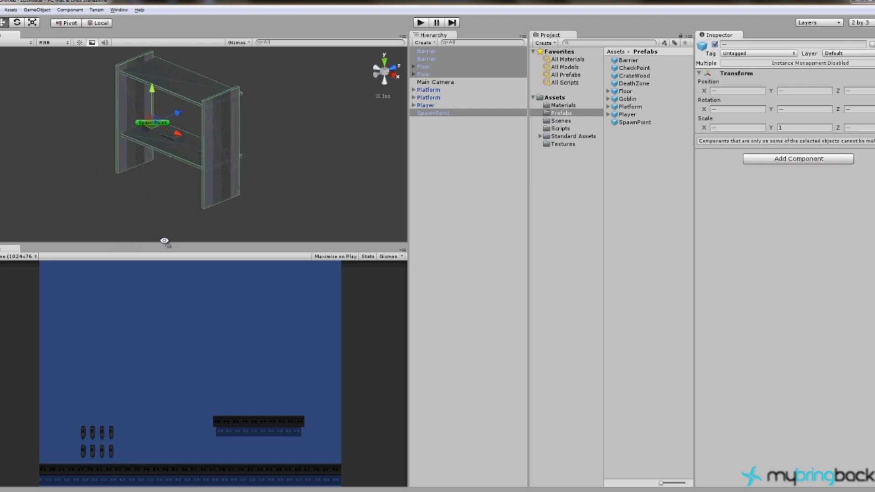
{"action": "left_click_drag", "start_coordinate": [179, 116], "coordinate": [186, 117]}
Step: Change the SpawnPoint's Position Z from 4.46 to 0, aligning it with the player and platforms
{"action": "left_click", "coordinate": [174, 131]}
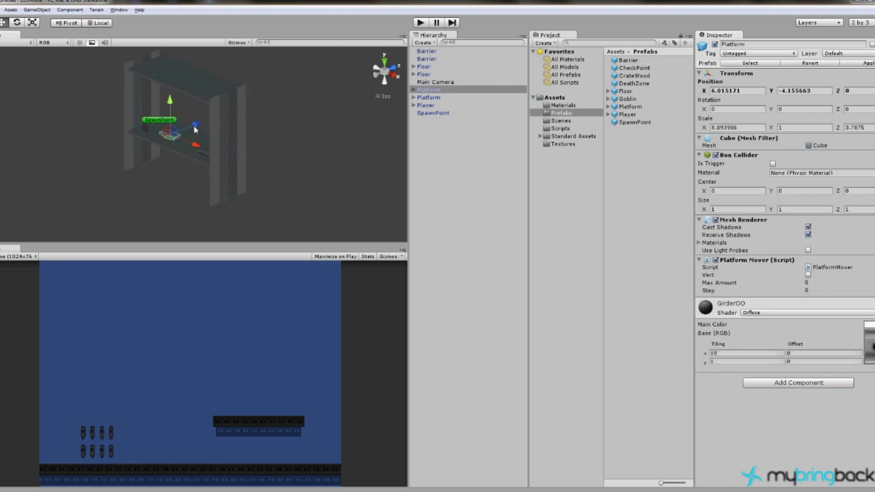
{"action": "left_click", "coordinate": [147, 129]}
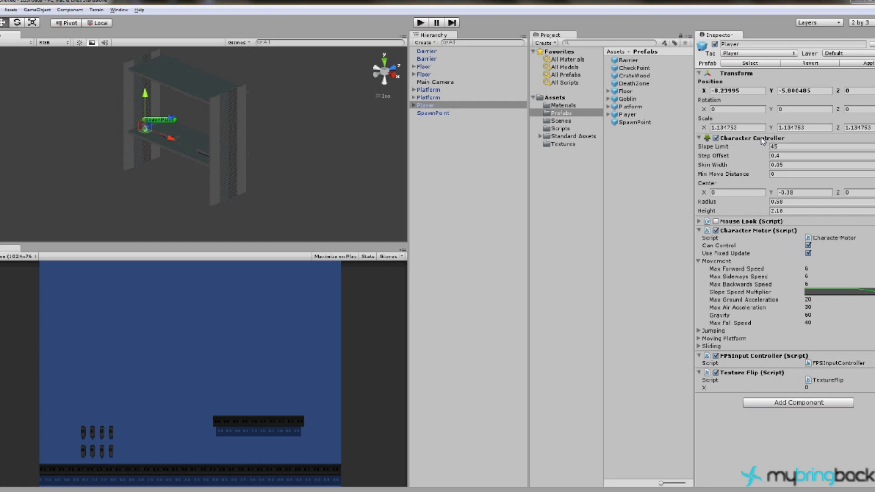
{"action": "left_click", "coordinate": [155, 122]}
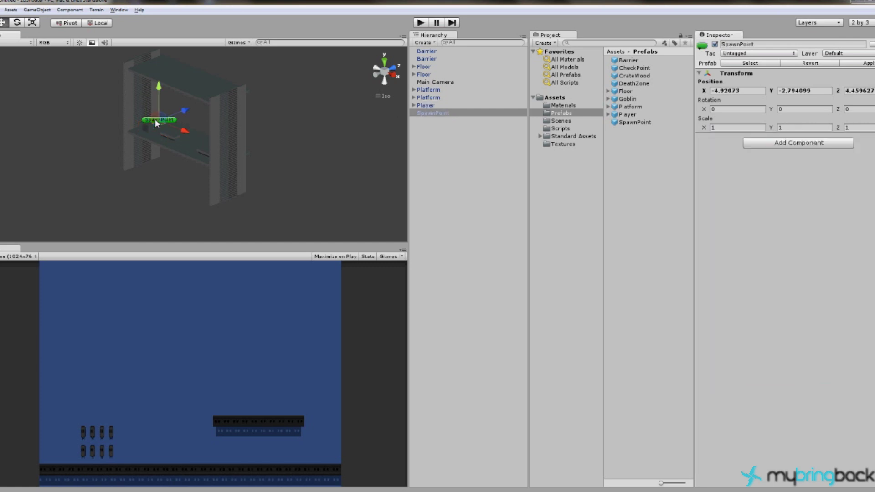
{"action": "left_click", "coordinate": [866, 90]}
{"action": "type", "text": "0"}
{"action": "key", "text": "Return"}
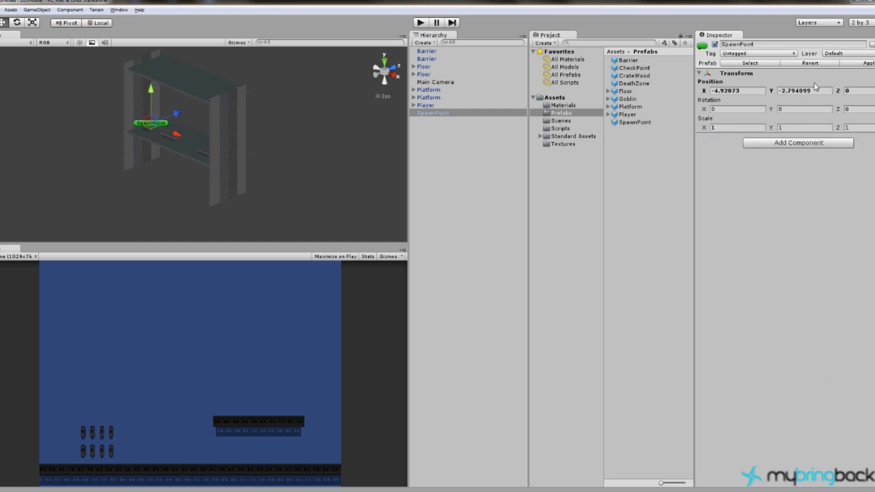
{"action": "left_click", "coordinate": [254, 168]}
{"action": "left_click", "coordinate": [375, 75]}
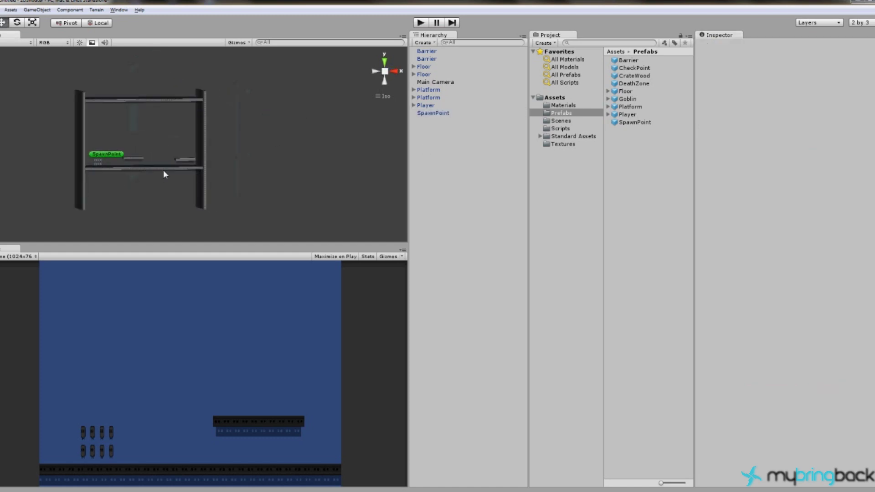
{"action": "scroll", "coordinate": [164, 178], "scroll_direction": "up", "scroll_amount": 2}
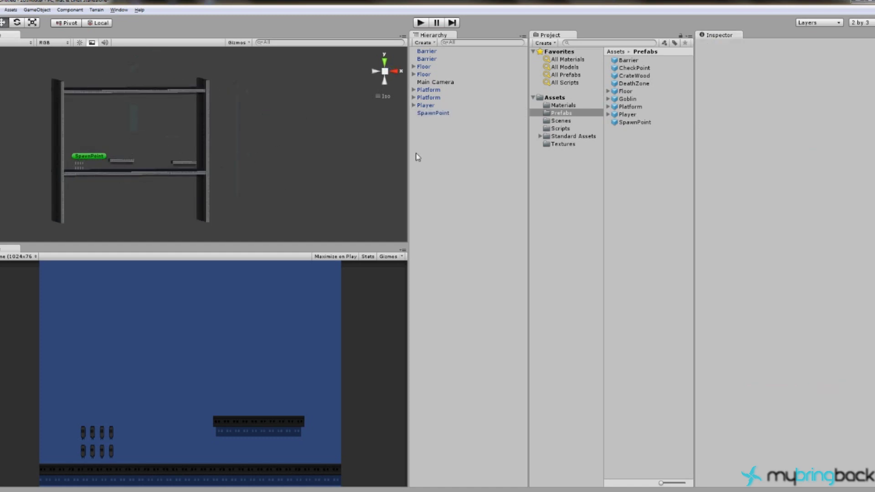
Step: Drop a Goblin prefab into the level and set its Position Z to 0
{"action": "left_click", "coordinate": [395, 72]}
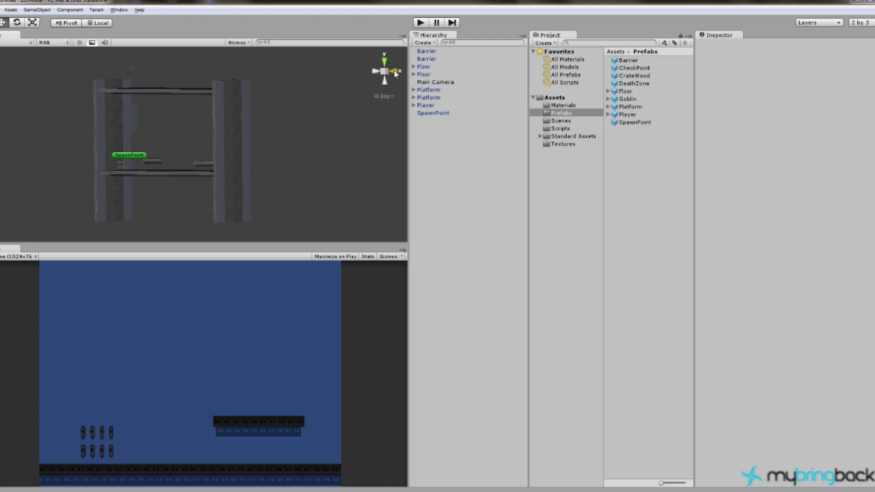
{"action": "left_click", "coordinate": [395, 72]}
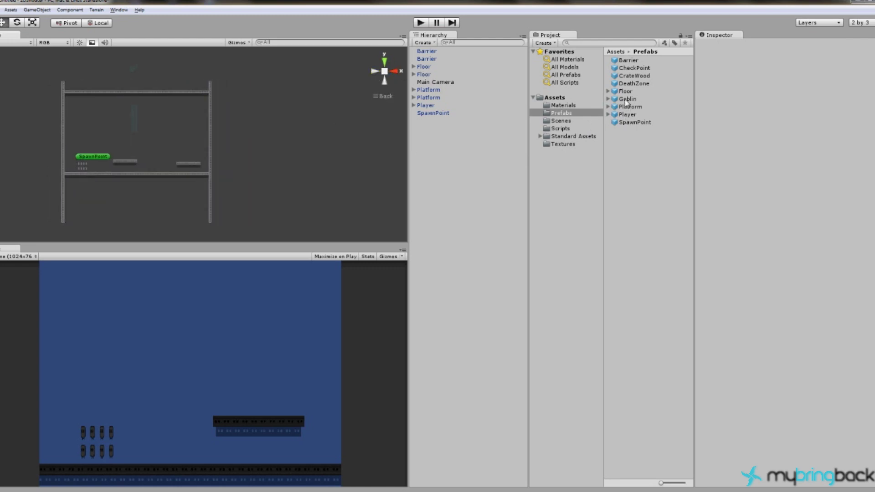
{"action": "left_click_drag", "start_coordinate": [627, 100], "coordinate": [100, 168]}
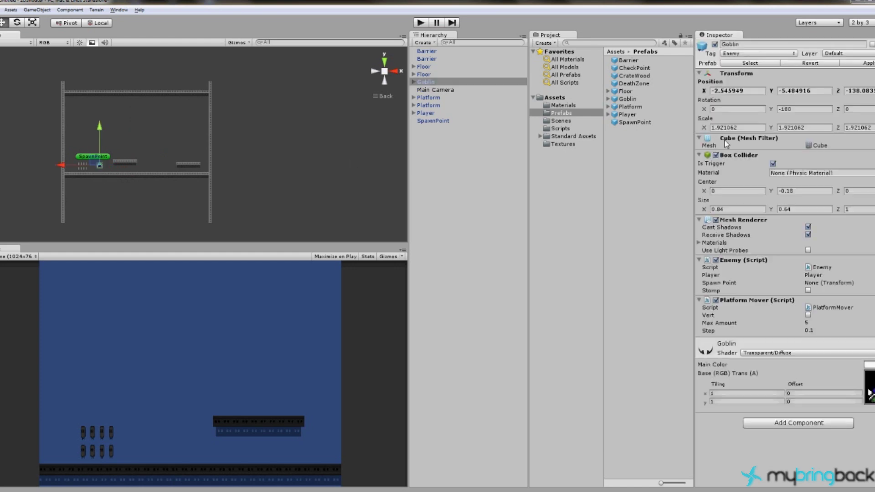
{"action": "left_click", "coordinate": [856, 90]}
{"action": "type", "text": "0"}
Step: Set the Render Settings Ambient Light colour to white (255, 255, 255)
{"action": "left_click", "coordinate": [2, 10]}
{"action": "left_click", "coordinate": [47, 230]}
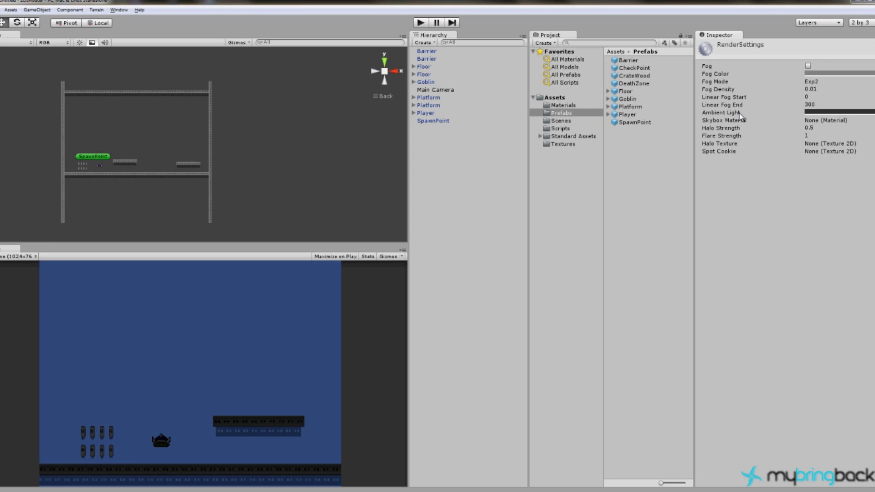
{"action": "left_click", "coordinate": [812, 112]}
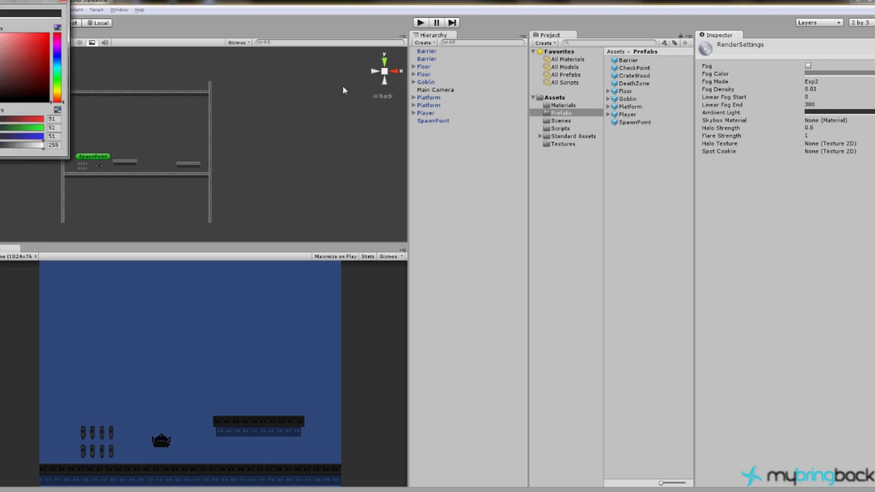
{"action": "left_click", "coordinate": [1, 34]}
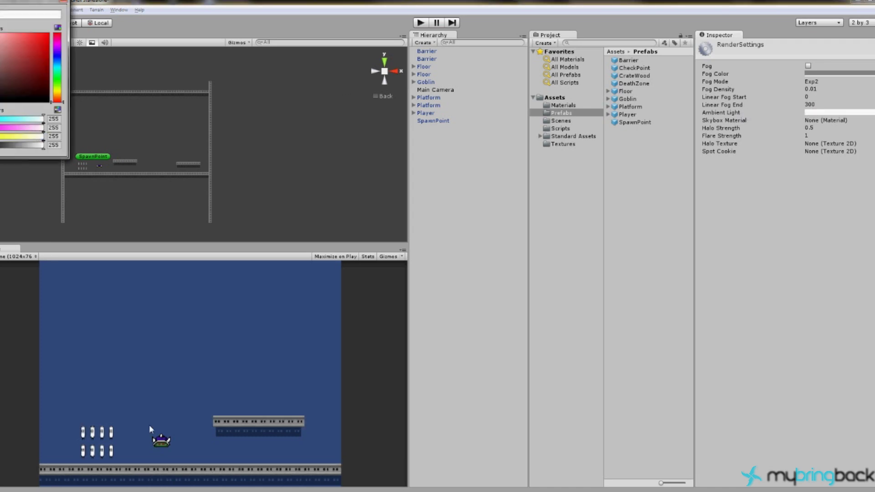
{"action": "left_click", "coordinate": [63, 2]}
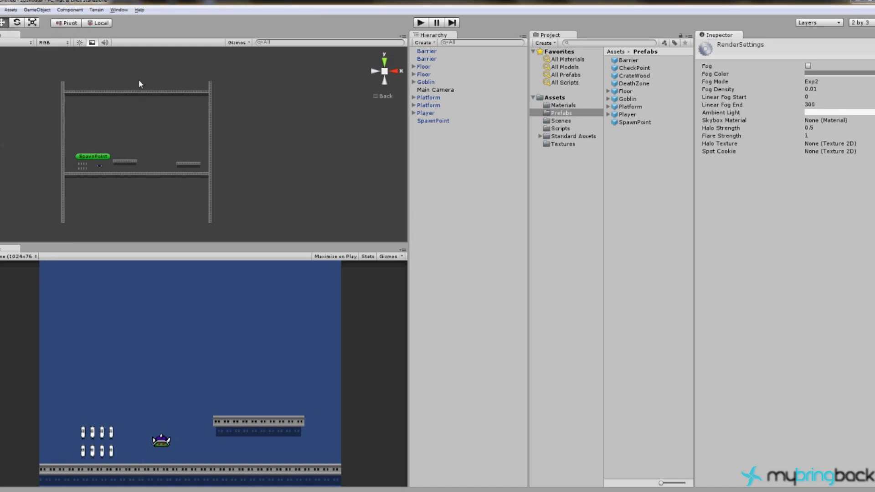
{"action": "left_click_drag", "start_coordinate": [232, 144], "coordinate": [41, 170], "text": "alt"}
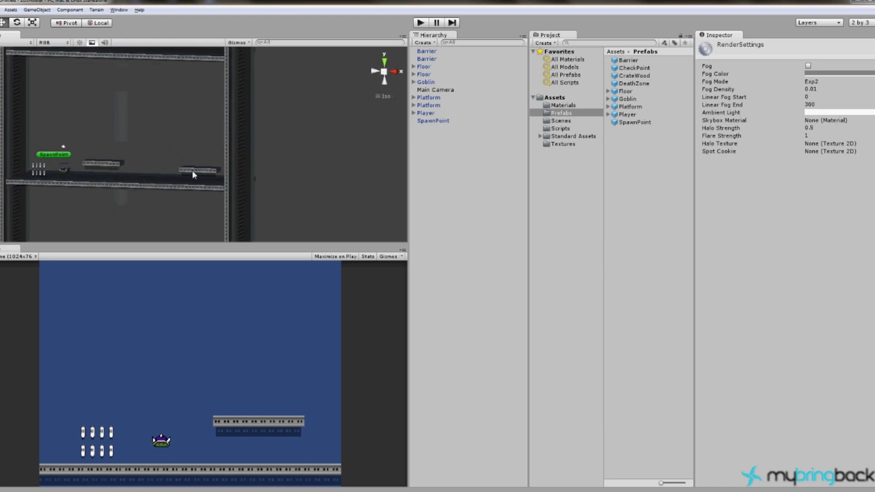
Step: Drop a CrateWood prefab onto the raised platform and set its Position Z to 2
{"action": "left_click", "coordinate": [394, 71]}
{"action": "left_click", "coordinate": [394, 71]}
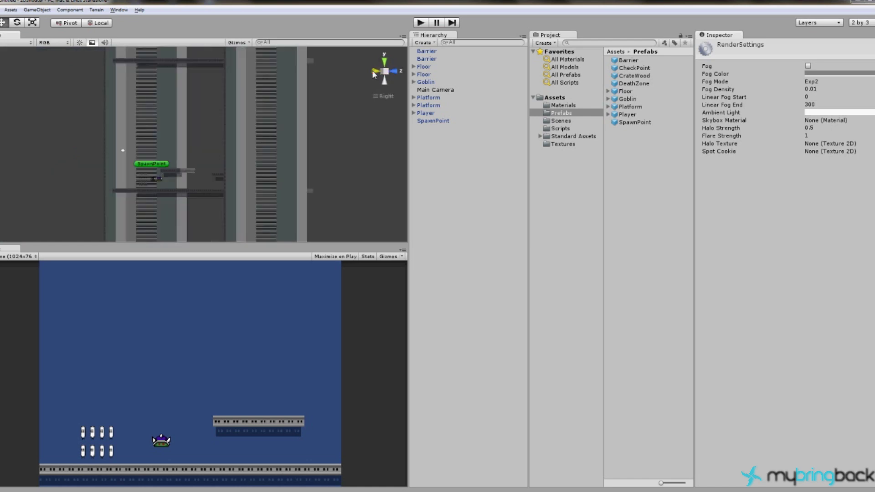
{"action": "left_click", "coordinate": [628, 76]}
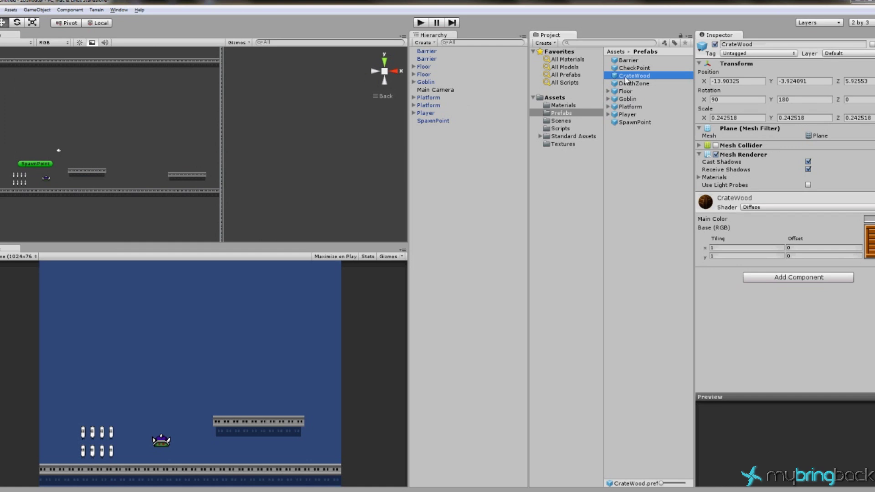
{"action": "left_click_drag", "start_coordinate": [627, 76], "coordinate": [77, 163]}
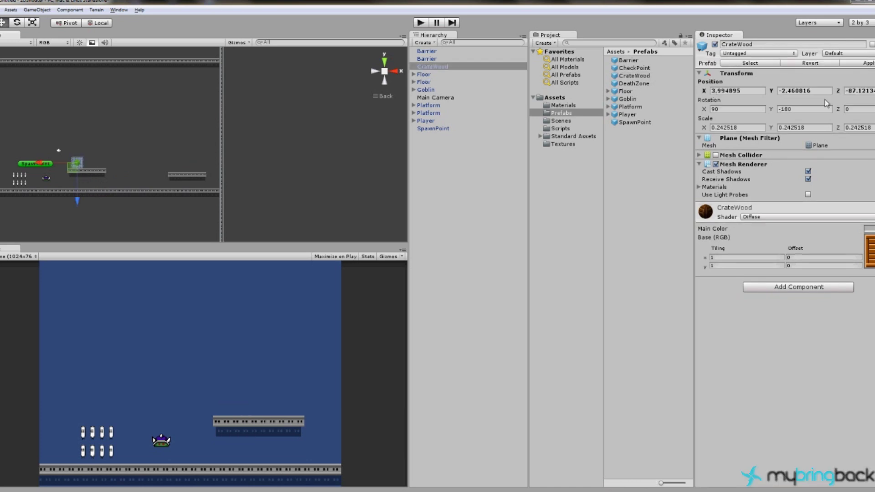
{"action": "left_click", "coordinate": [859, 91]}
{"action": "type", "text": "2"}
{"action": "left_click_drag", "start_coordinate": [150, 136], "coordinate": [331, 162], "text": "alt"}
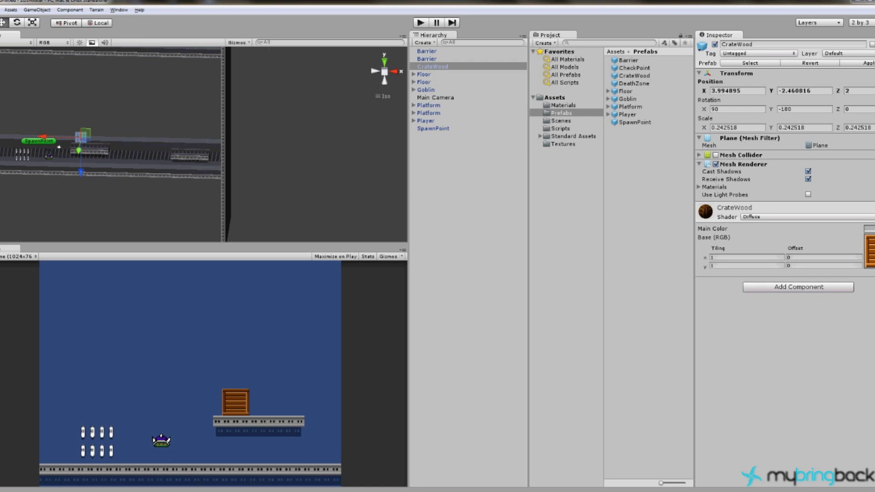
Step: Use Save Scene as to store the level as TutorialScene2 in the Scenes folder
{"action": "left_click", "coordinate": [2, 10]}
{"action": "left_click", "coordinate": [33, 68]}
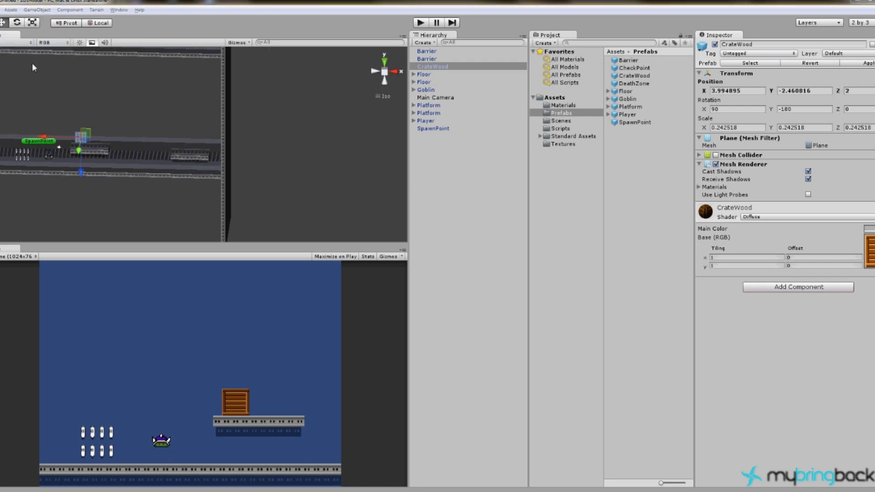
{"action": "double_click", "coordinate": [214, 136]}
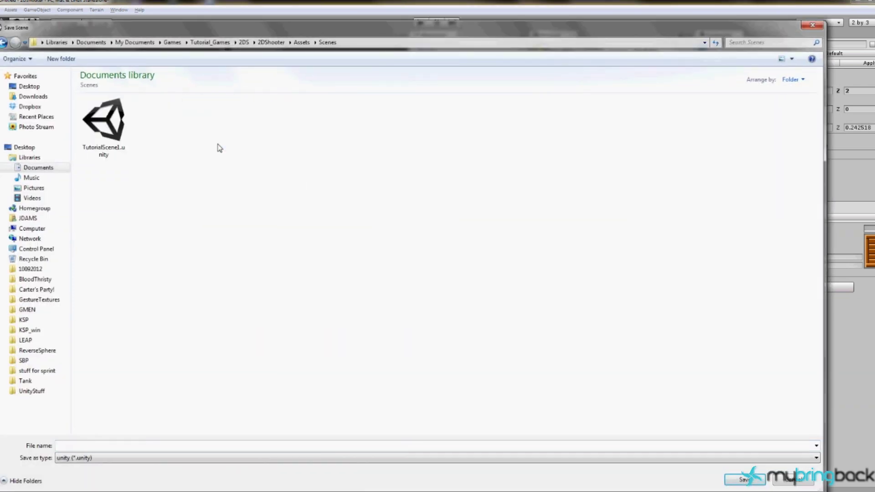
{"action": "left_click", "coordinate": [104, 121]}
{"action": "double_click", "coordinate": [110, 446]}
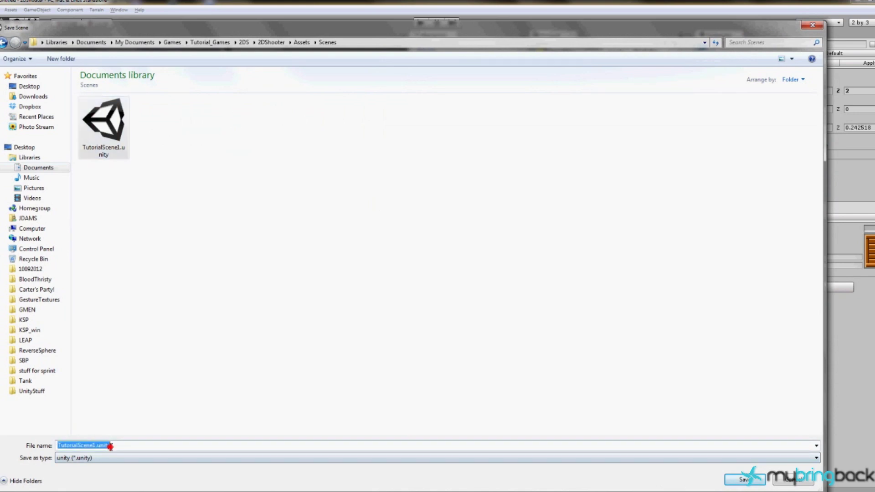
{"action": "left_click_drag", "start_coordinate": [110, 446], "coordinate": [93, 446]}
{"action": "type", "text": "2"}
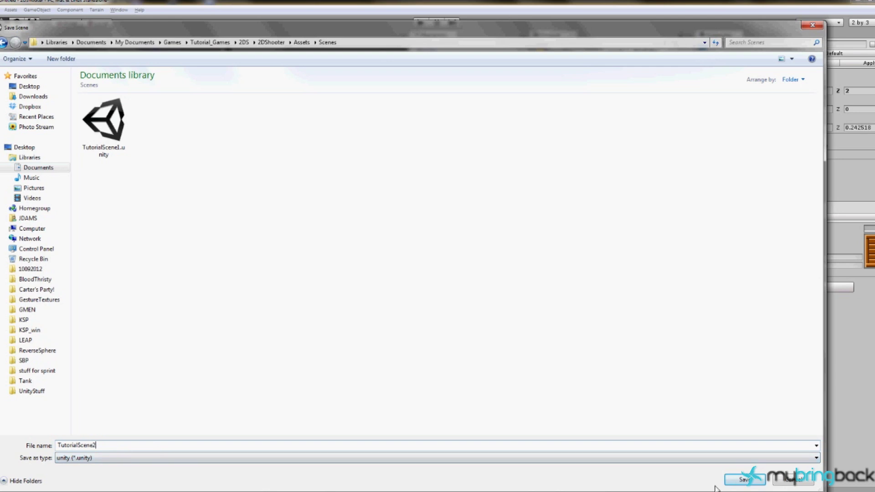
{"action": "left_click", "coordinate": [742, 478]}
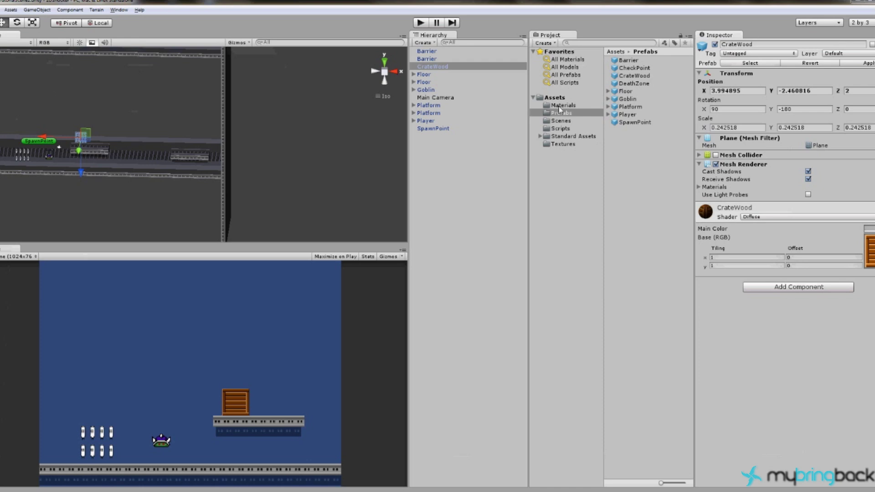
Step: Open TutorialScene1 from the Scenes folder and orbit around its platforms
{"action": "left_click", "coordinate": [561, 120]}
{"action": "double_click", "coordinate": [639, 60]}
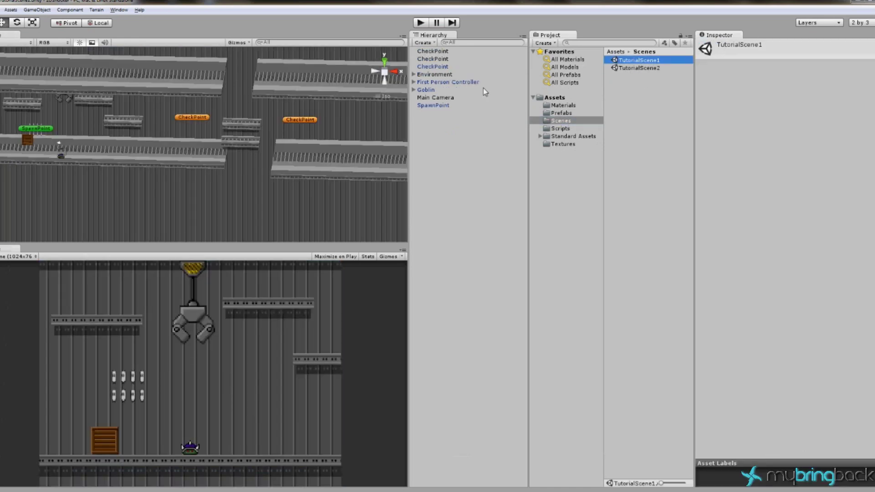
{"action": "scroll", "coordinate": [178, 170], "scroll_direction": "down", "scroll_amount": 3}
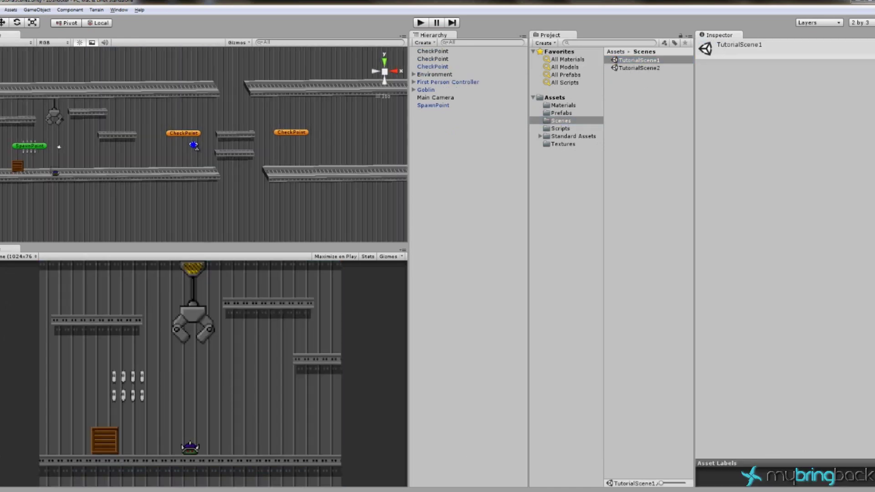
{"action": "left_click_drag", "start_coordinate": [67, 147], "coordinate": [132, 139], "text": "alt"}
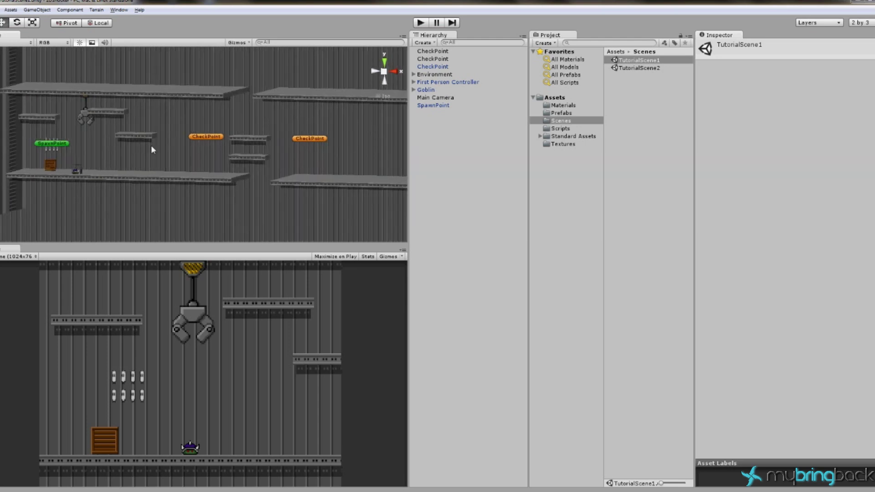
{"action": "scroll", "coordinate": [164, 157], "scroll_direction": "down", "scroll_amount": 3}
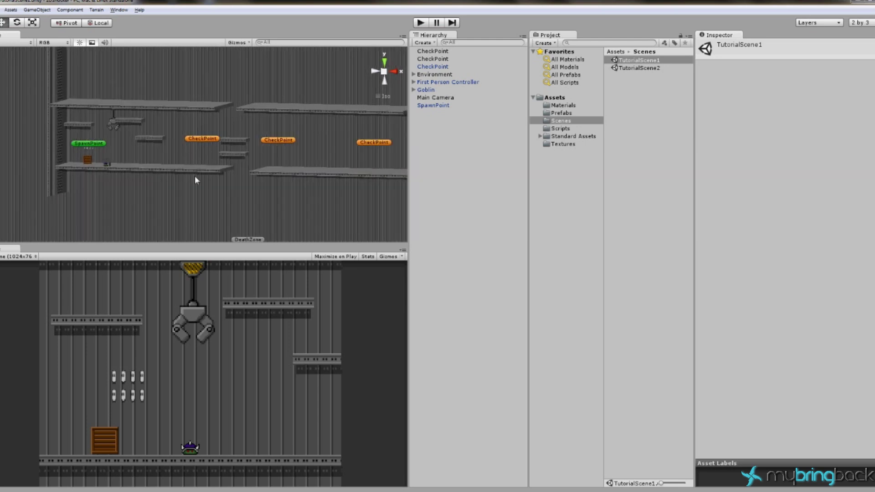